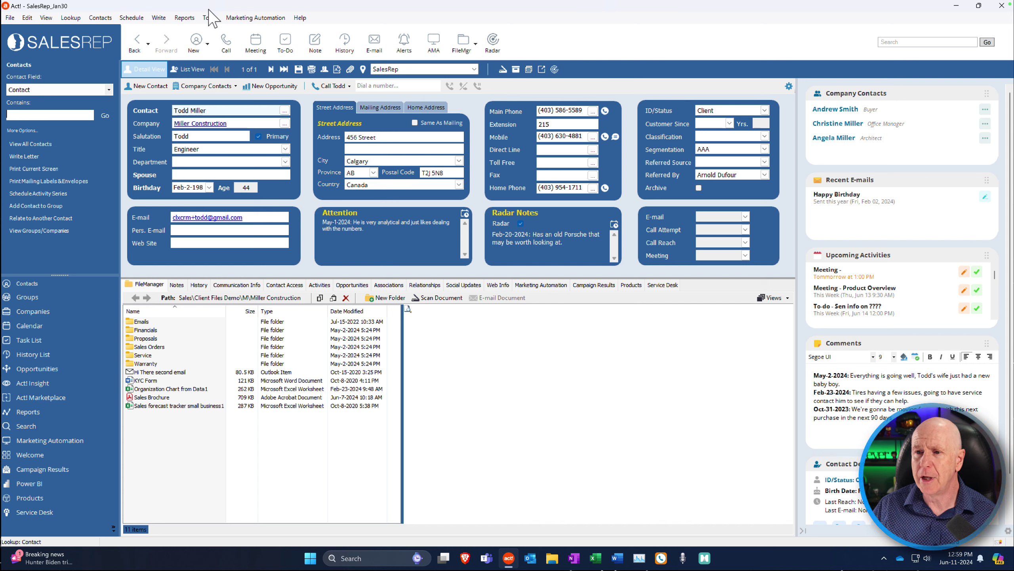
pyautogui.click(185, 17)
pyautogui.moveTo(132, 19)
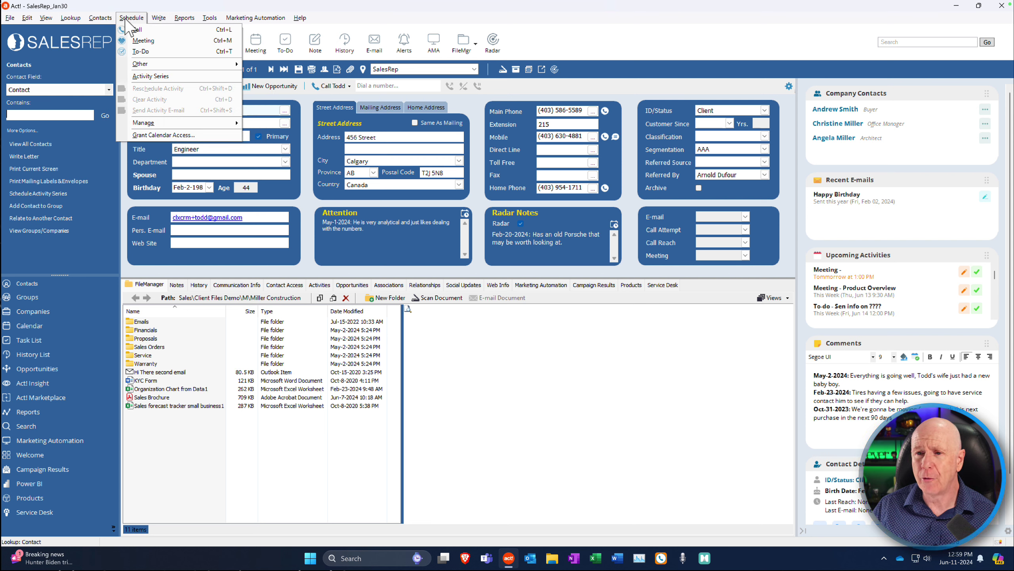
pyautogui.moveTo(72, 20)
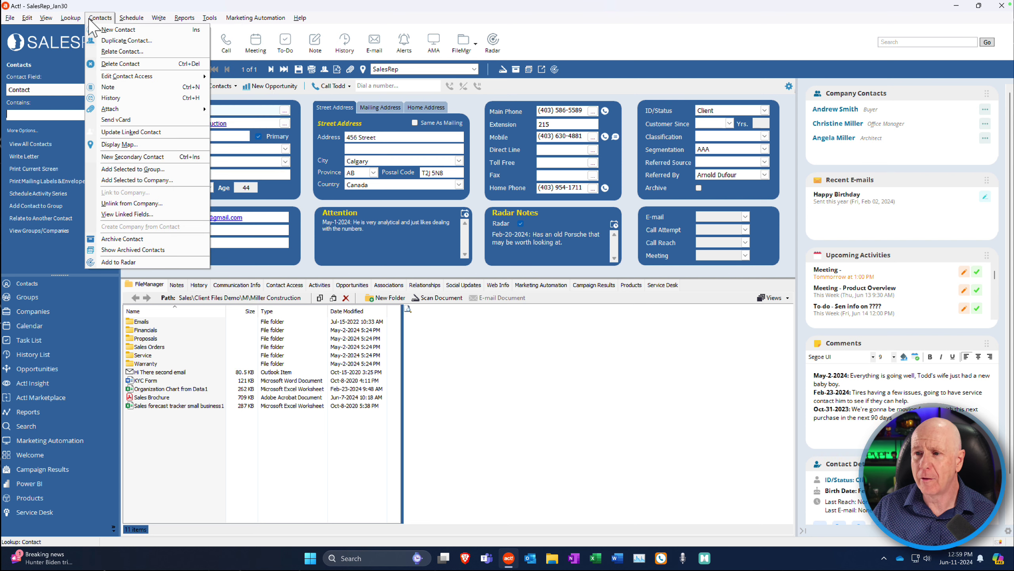
pyautogui.click(360, 15)
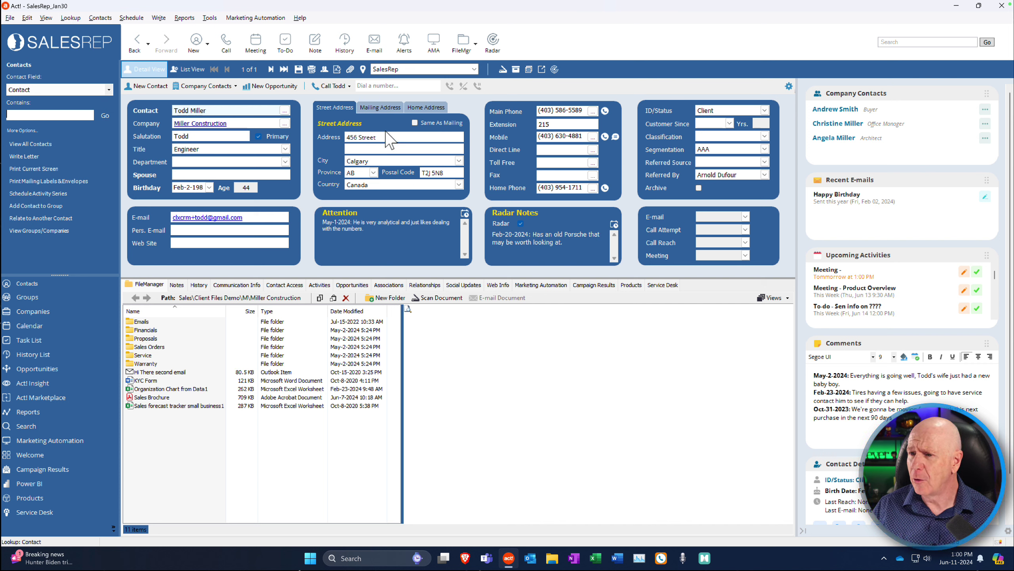
# Step: View the contact's mailing and home addresses, and return to the street address
pyautogui.click(378, 107)
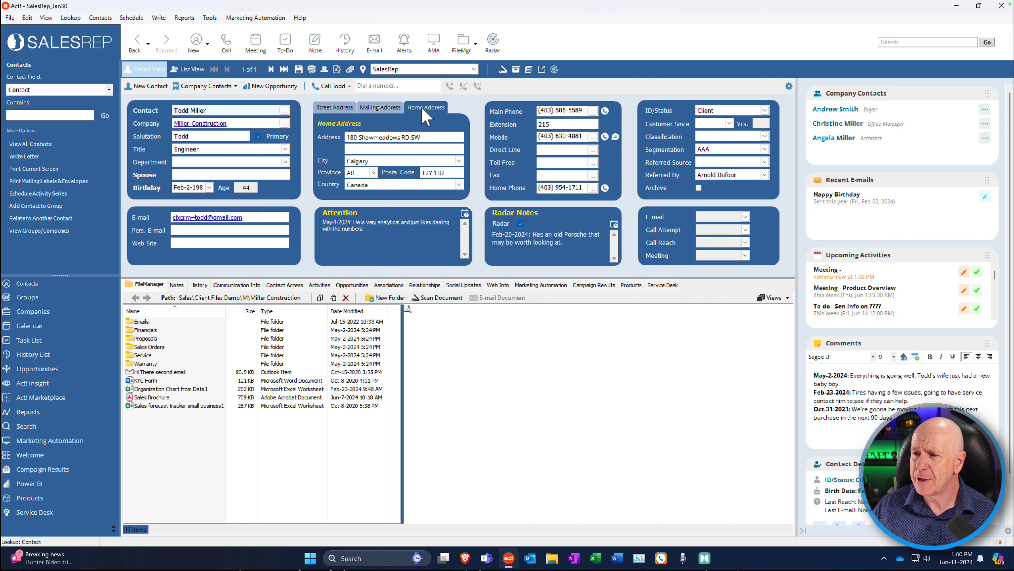
pyautogui.click(426, 107)
pyautogui.click(380, 107)
pyautogui.click(337, 108)
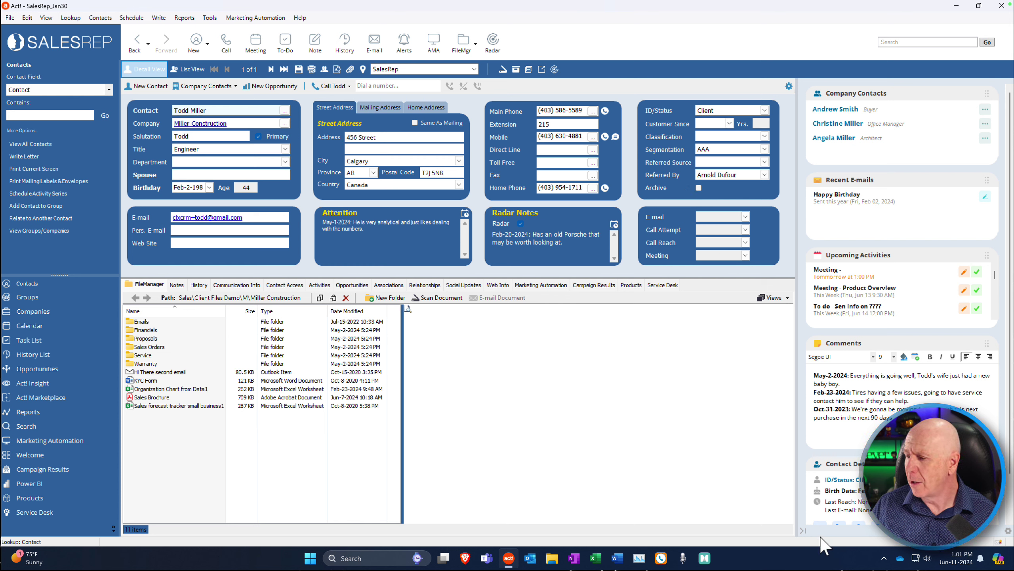
# Step: Collapse the sidebar with the company contacts, emails and activities cards, and expand it again
pyautogui.click(804, 530)
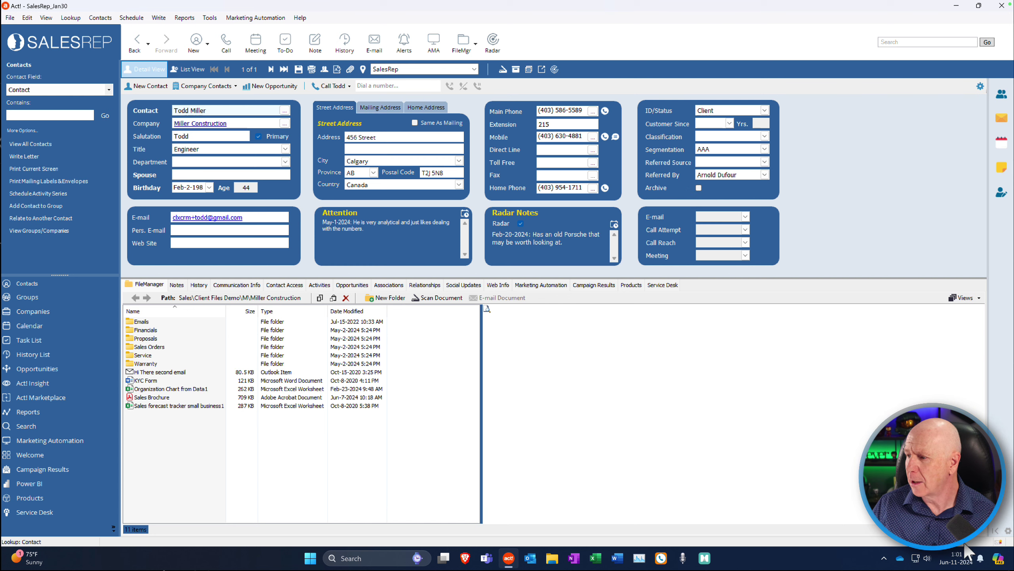
pyautogui.click(996, 531)
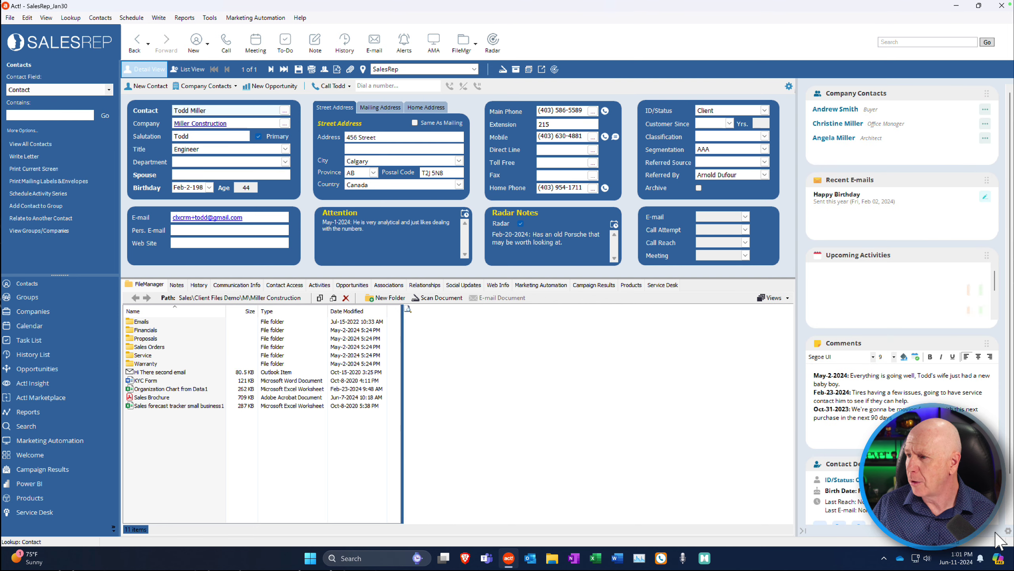
pyautogui.click(803, 531)
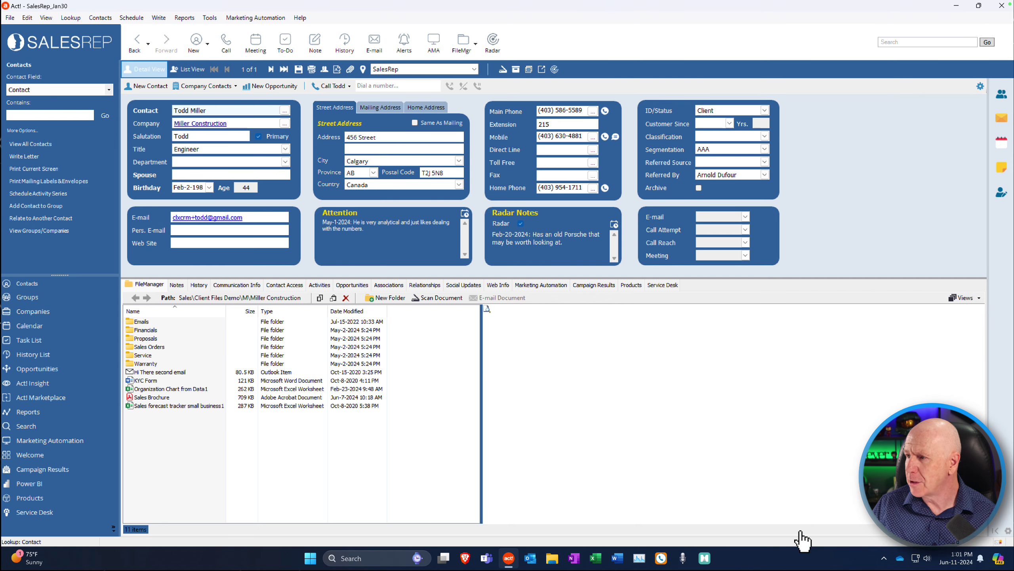
pyautogui.click(996, 531)
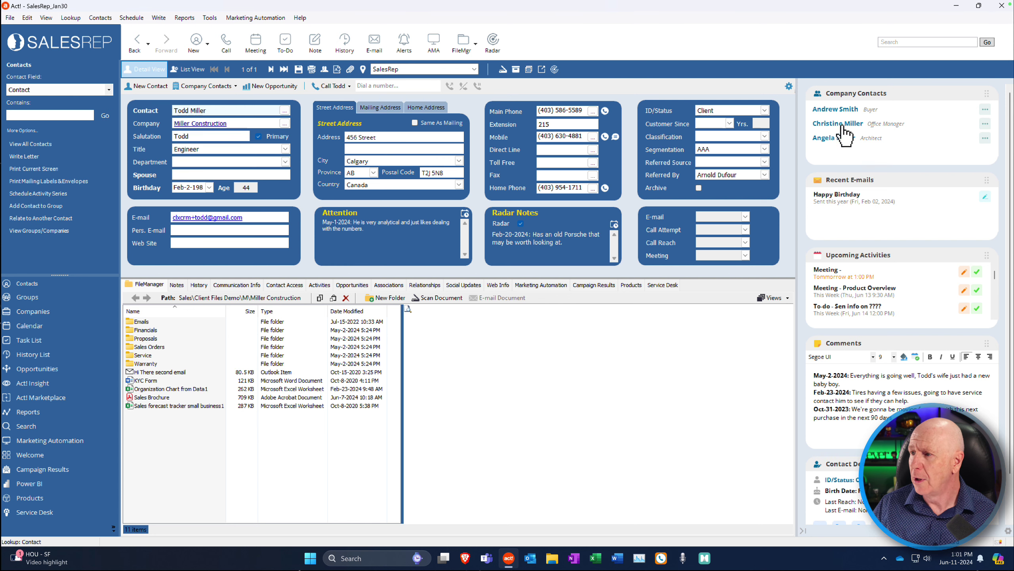
# Step: Look up a colleague from the Company Contacts card and review the list of contacts at Miller Construction
pyautogui.click(861, 127)
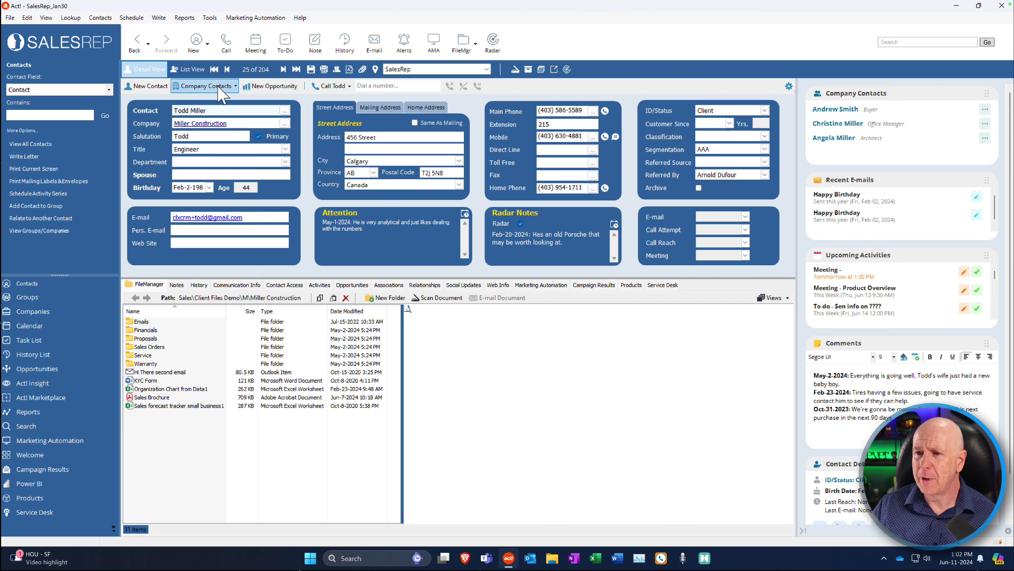
pyautogui.click(236, 86)
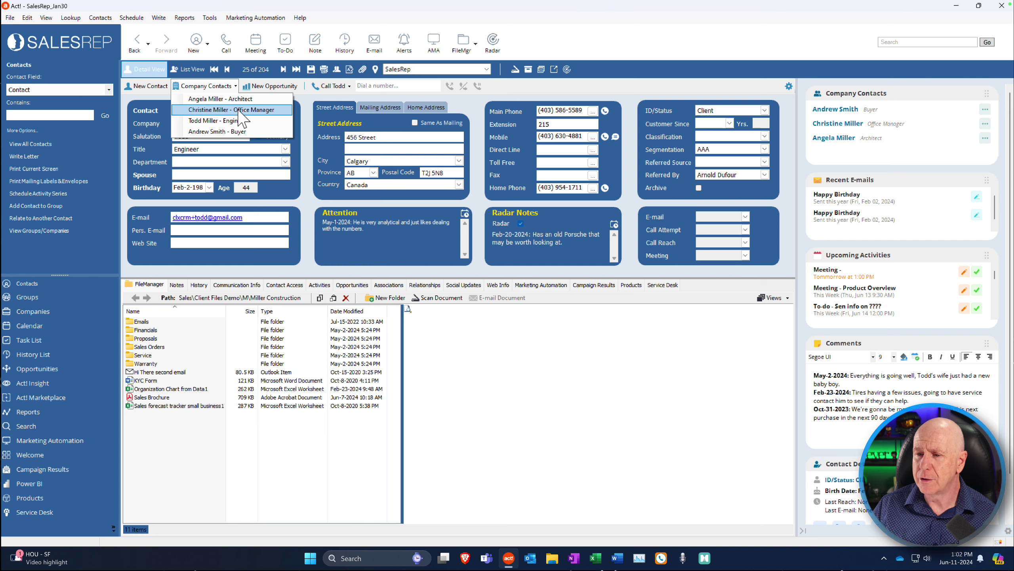
pyautogui.click(164, 91)
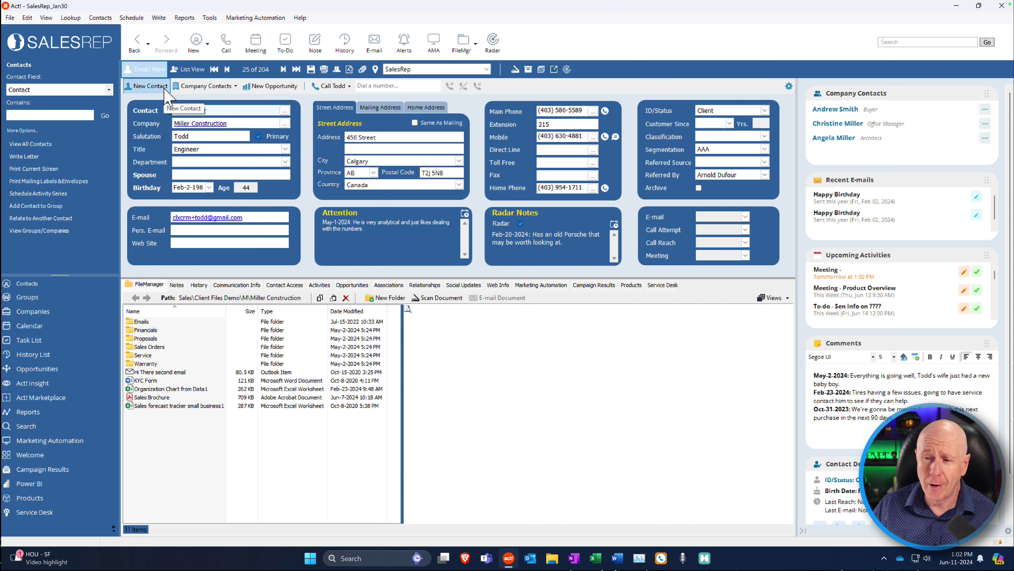
# Step: View the blank form for a new company contact and dismiss it without entering anything
pyautogui.click(144, 86)
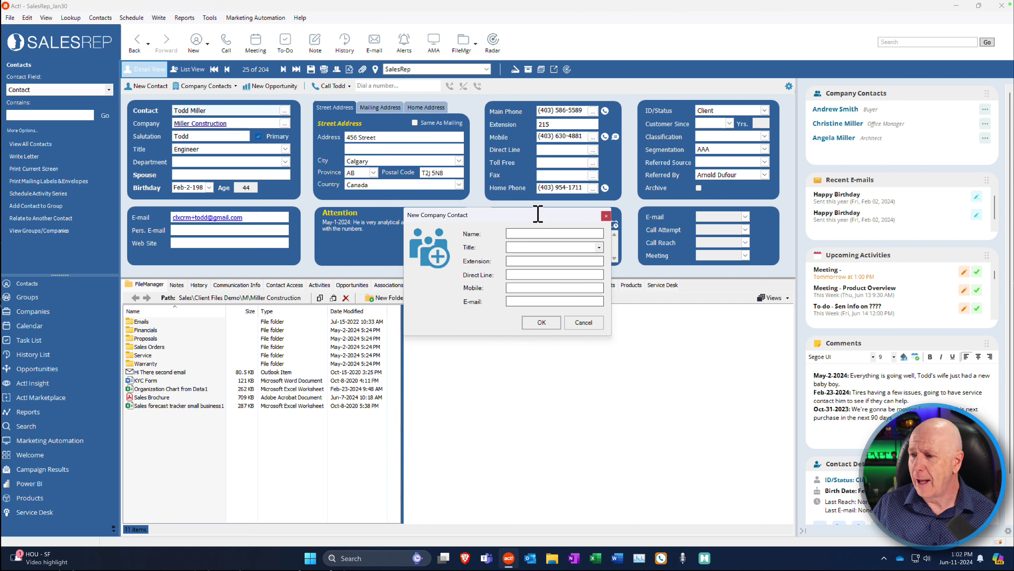
pyautogui.click(585, 323)
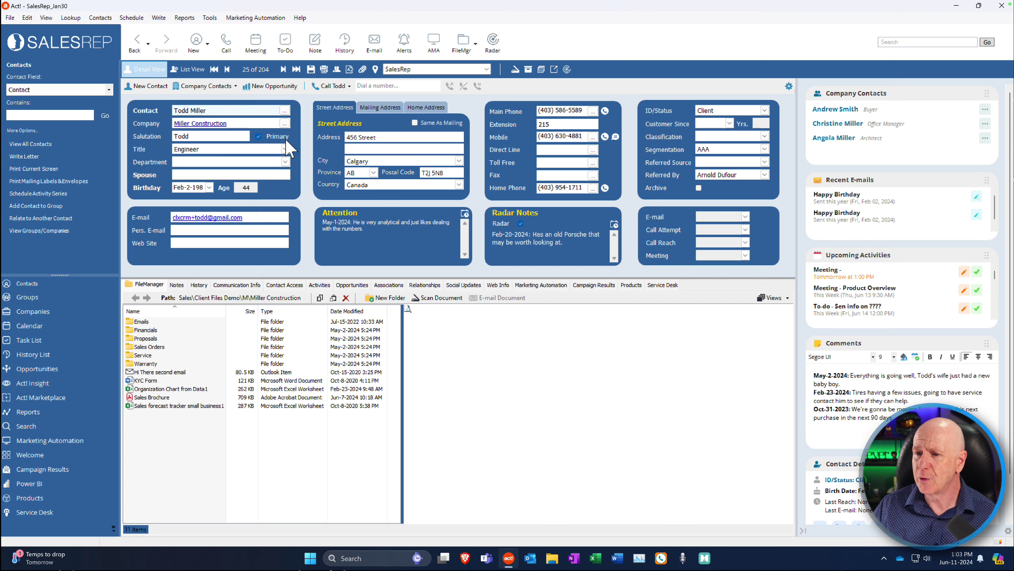
# Step: Archive the open Miller Construction engineer's contact record
pyautogui.click(528, 68)
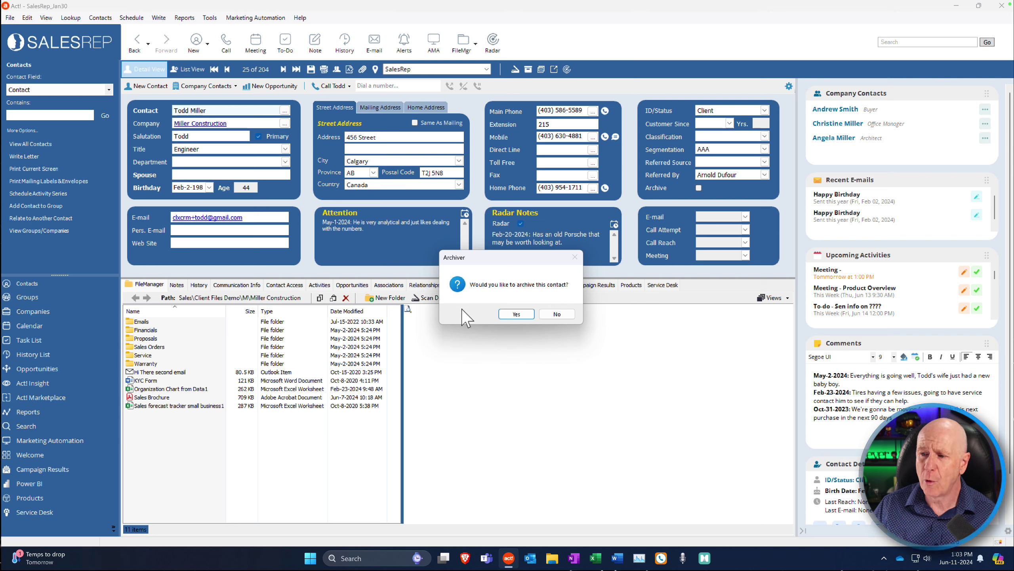
pyautogui.click(517, 314)
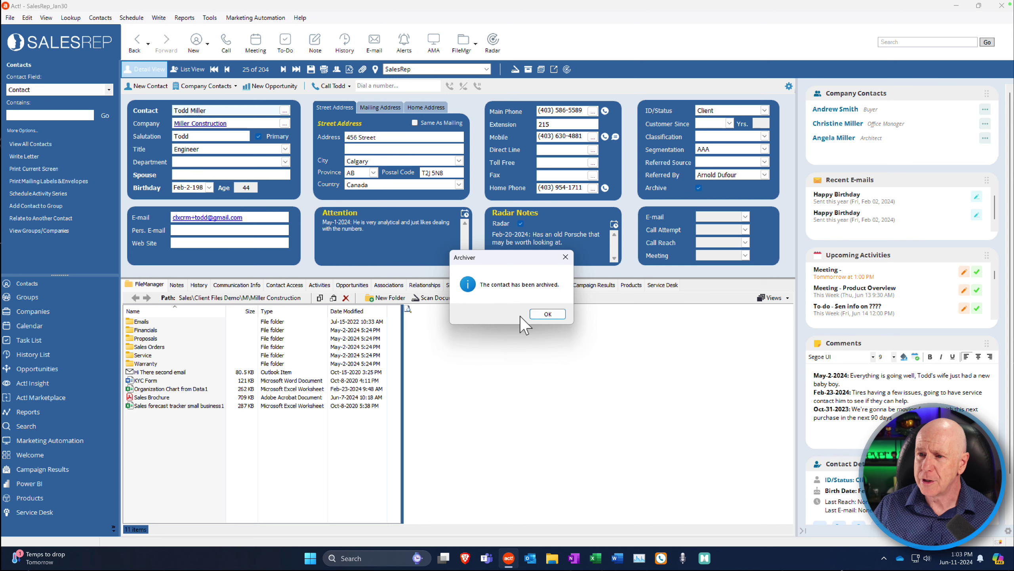
pyautogui.click(551, 315)
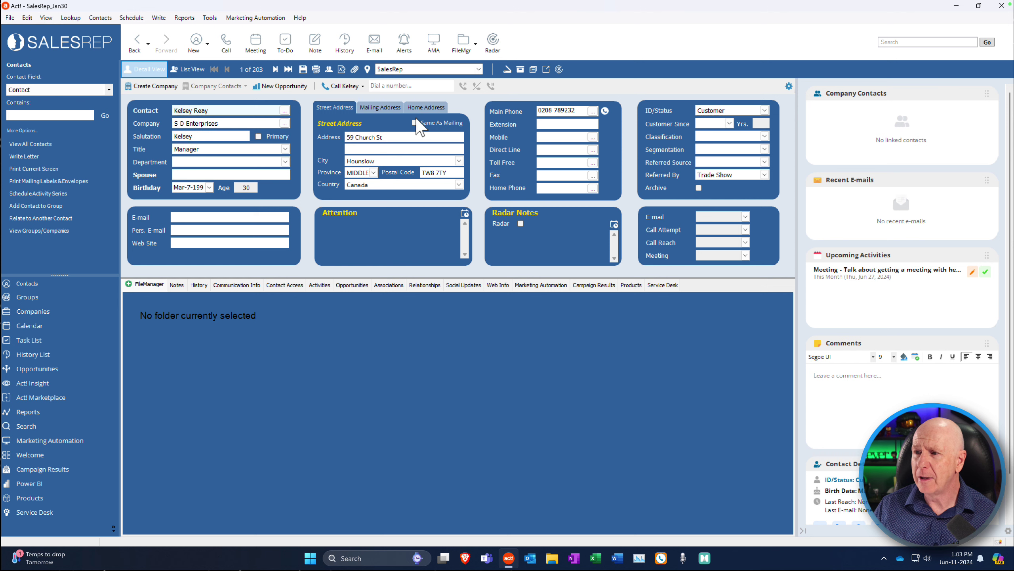
# Step: Show the archived contacts and unarchive the Miller Construction engineer
pyautogui.click(534, 70)
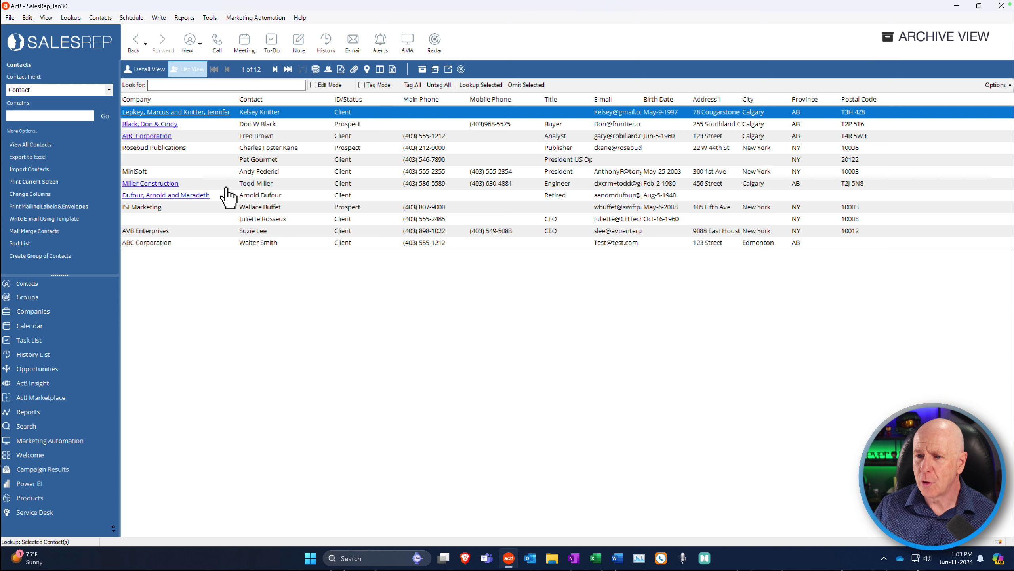
pyautogui.click(269, 182)
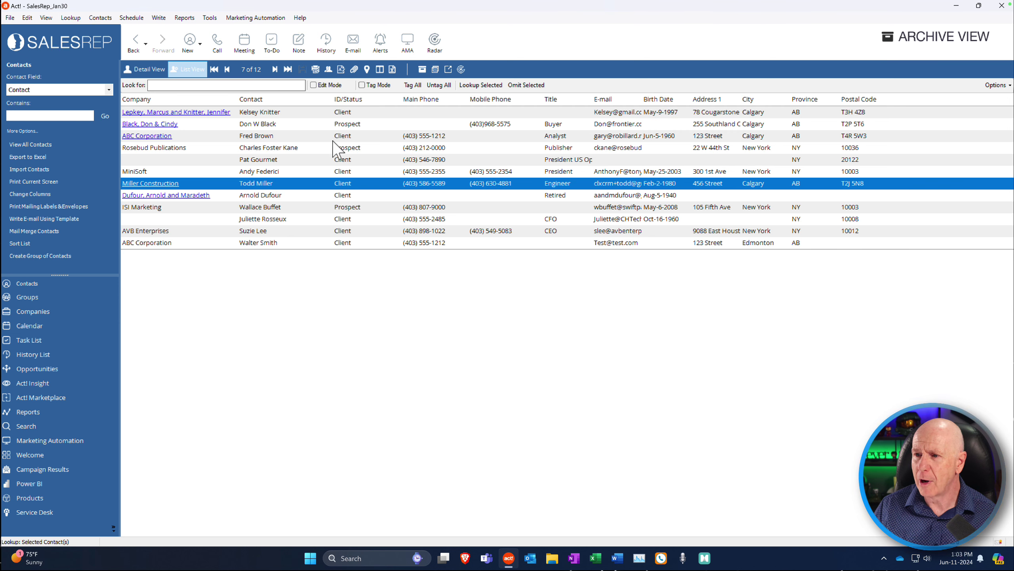
pyautogui.click(421, 70)
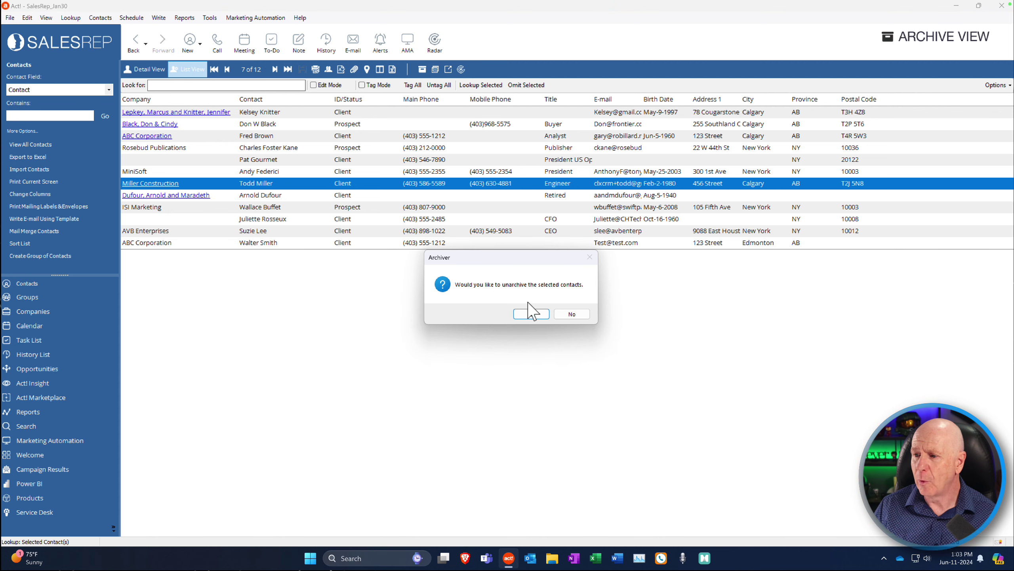
pyautogui.click(530, 314)
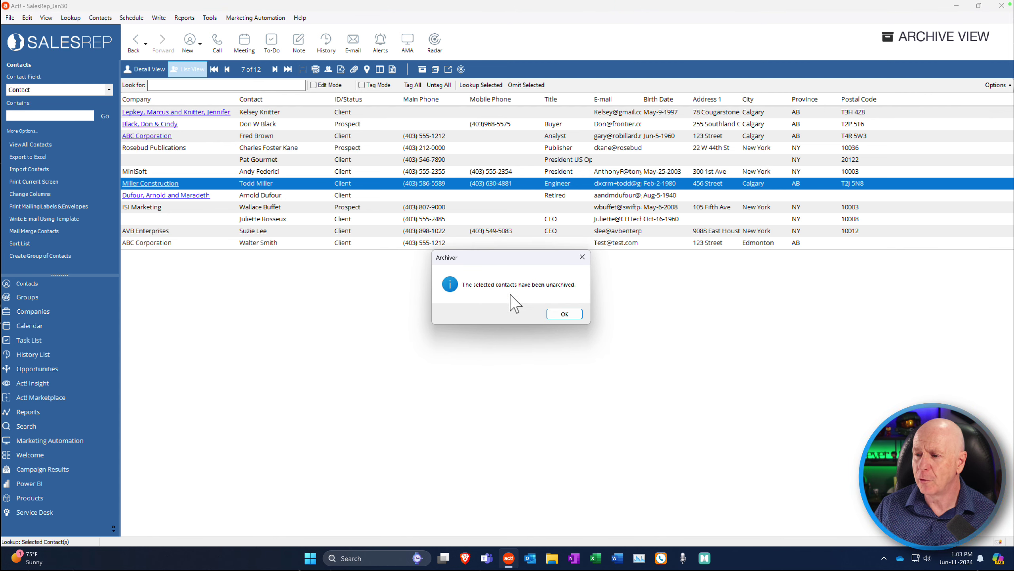
pyautogui.click(565, 314)
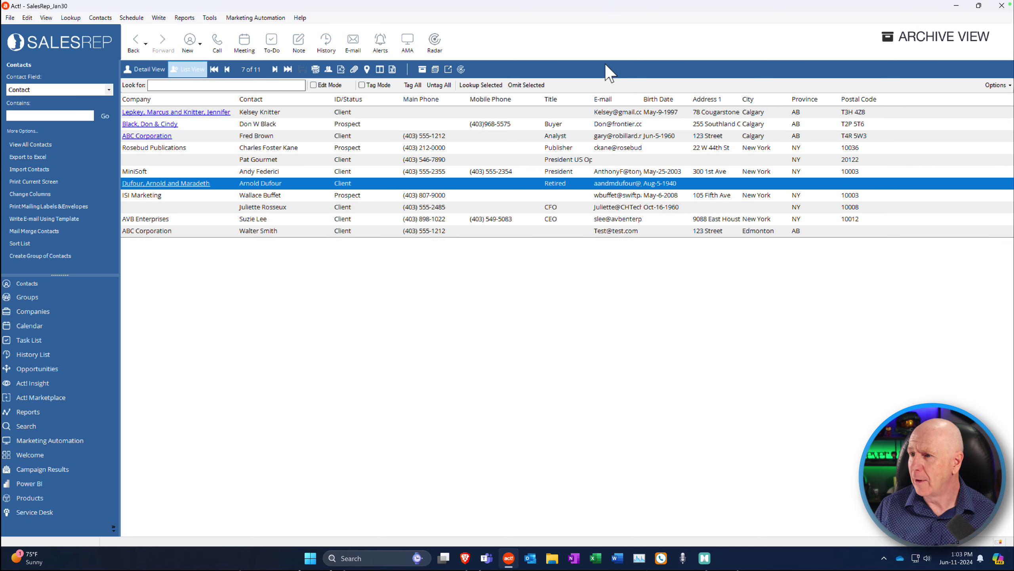
# Step: Return from the archived contacts to the active ones and look up the Miller Construction engineer by name
pyautogui.click(436, 71)
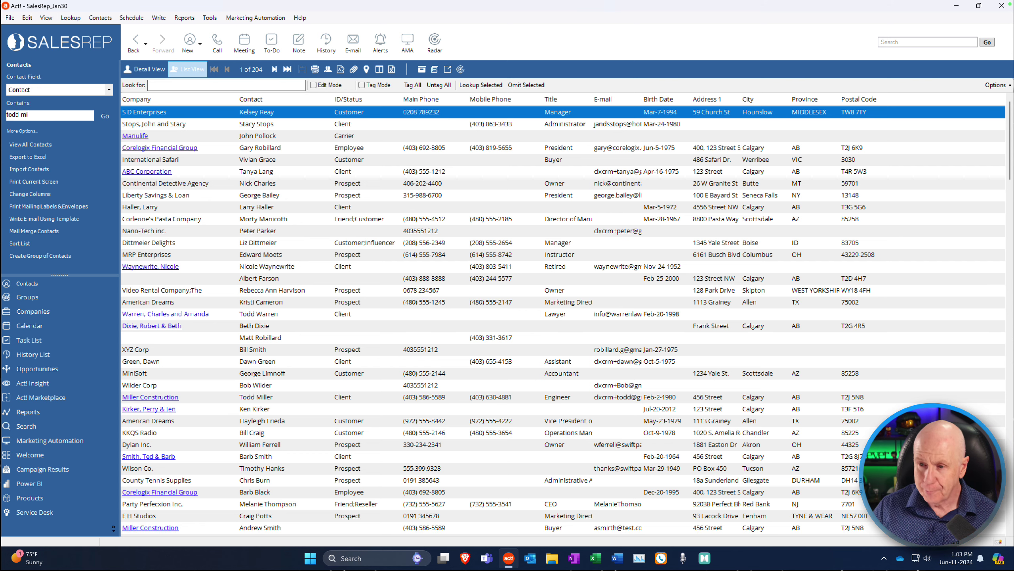
pyautogui.press('Return')
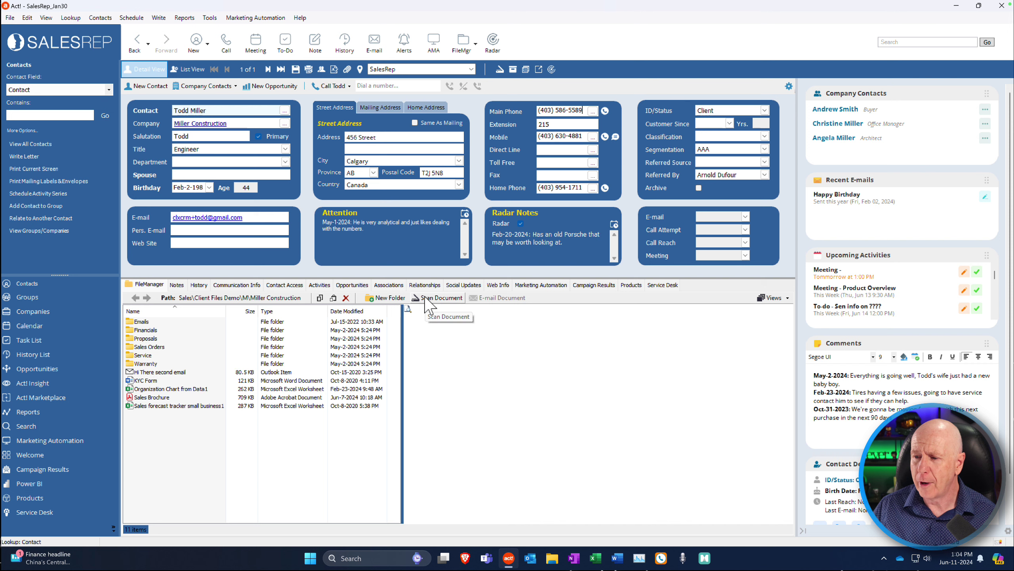
# Step: Preview the contact's Sales Brochure file and display the contact's history records
pyautogui.click(152, 397)
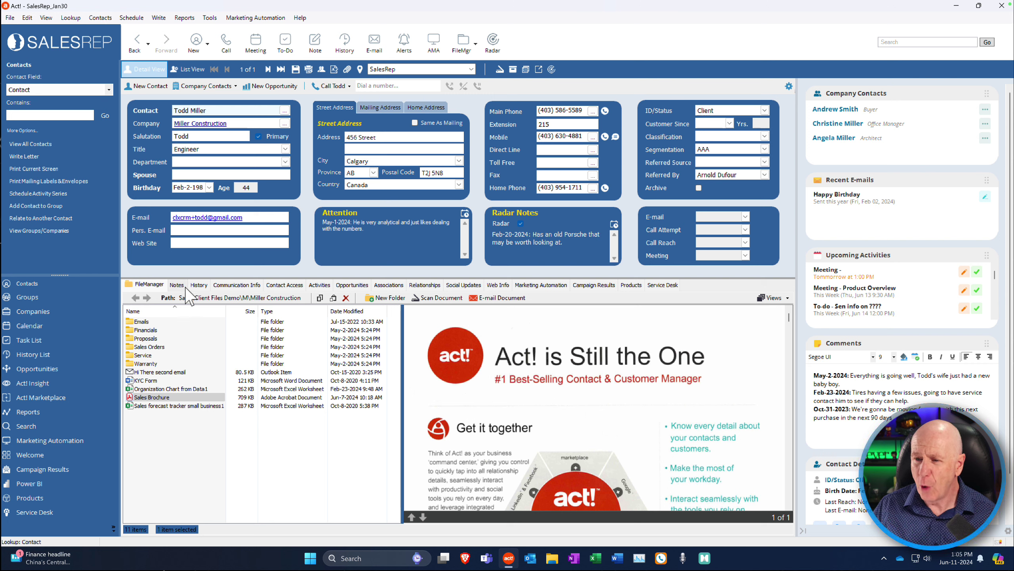
pyautogui.click(198, 286)
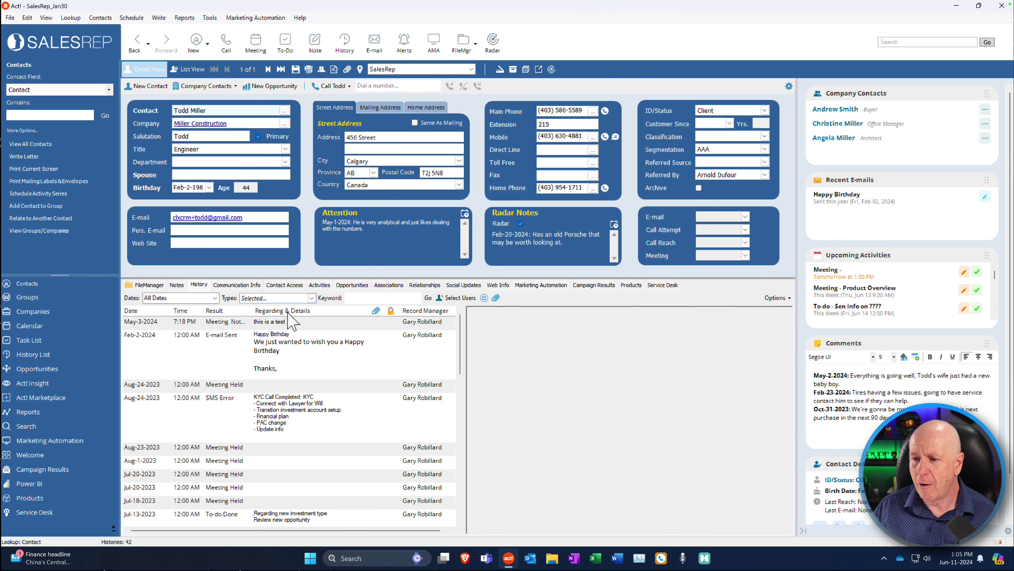
# Step: Review the contact's communication info, activities and access settings
pyautogui.click(238, 286)
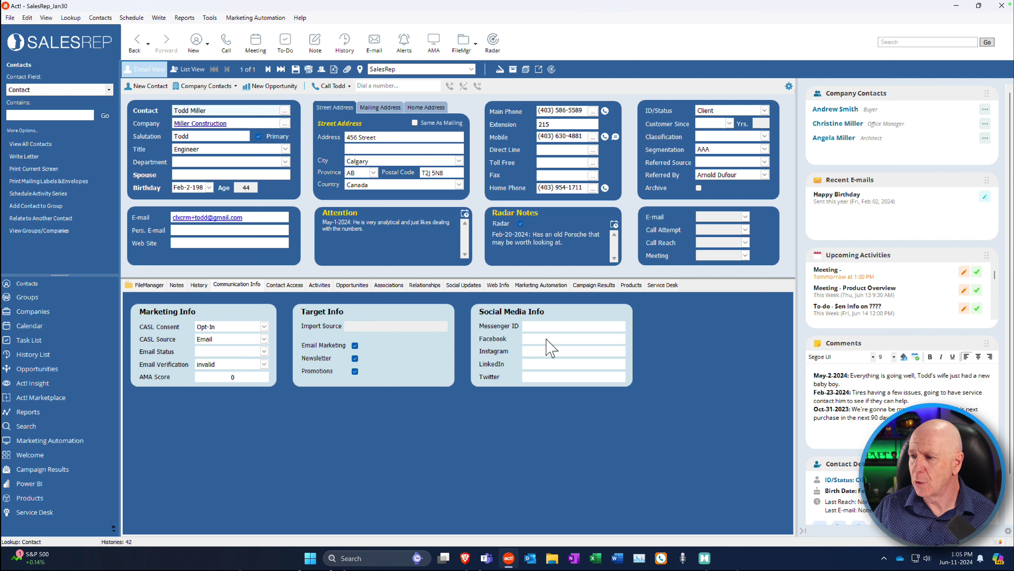
pyautogui.click(285, 286)
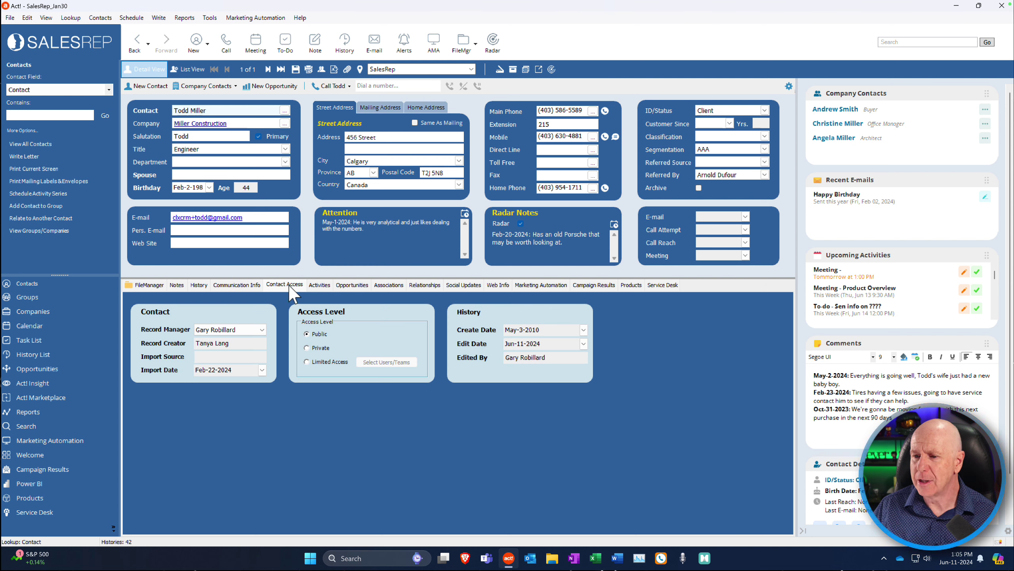
pyautogui.click(319, 284)
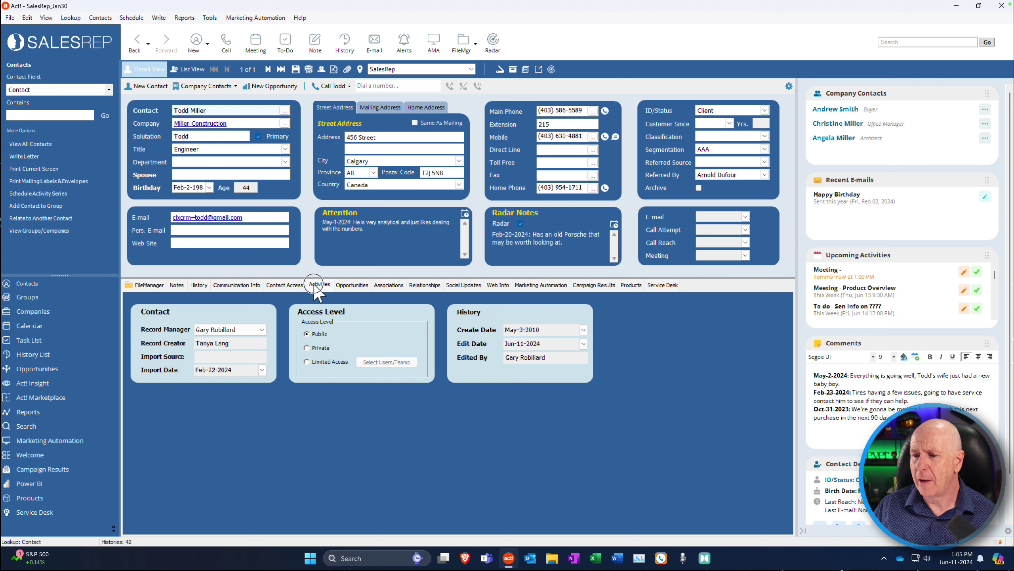
pyautogui.click(285, 285)
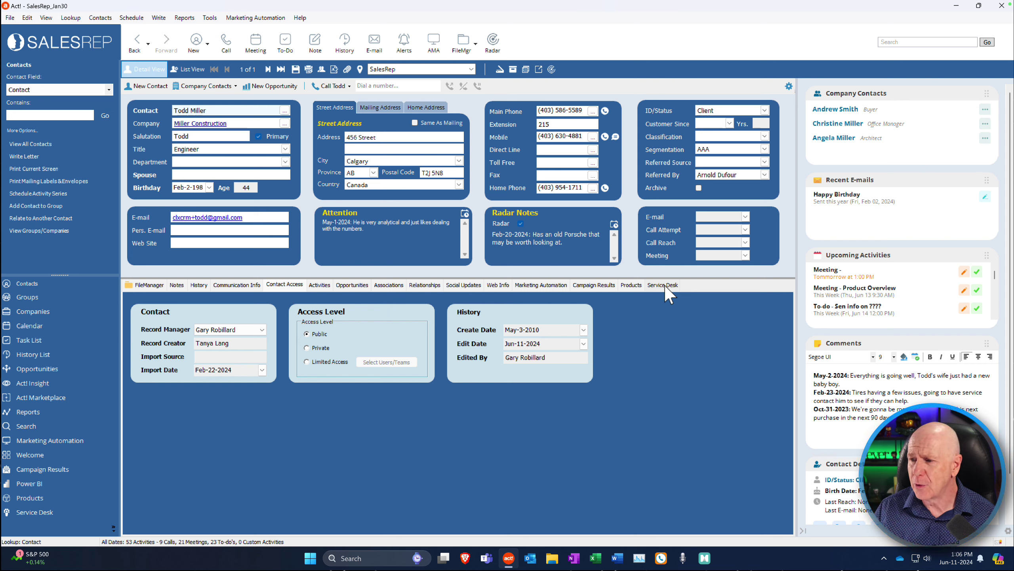
# Step: Display the products linked to the contact, inspect the BMW X320i record and close it unchanged
pyautogui.click(632, 285)
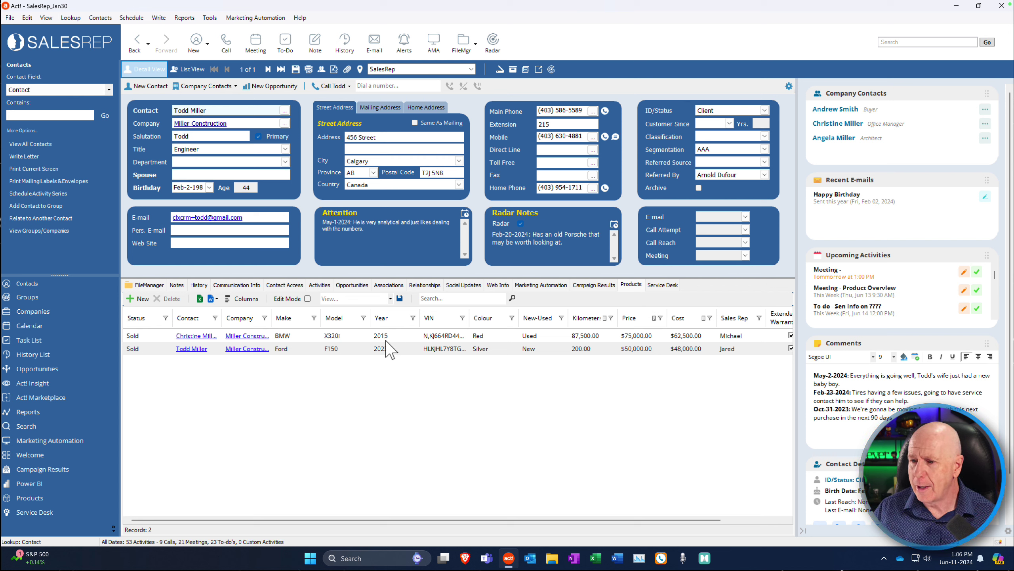
pyautogui.doubleClick(356, 336)
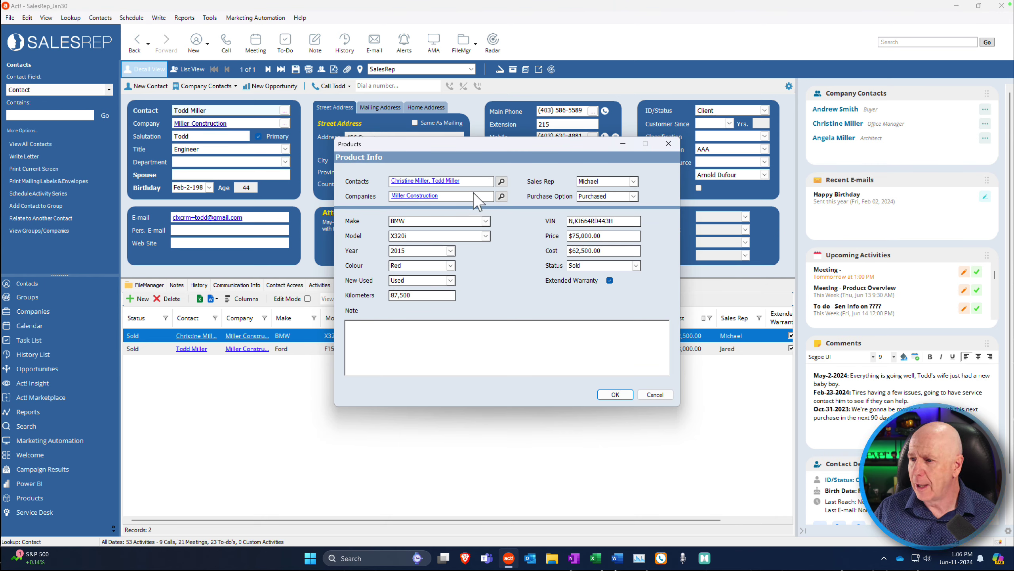
pyautogui.click(657, 395)
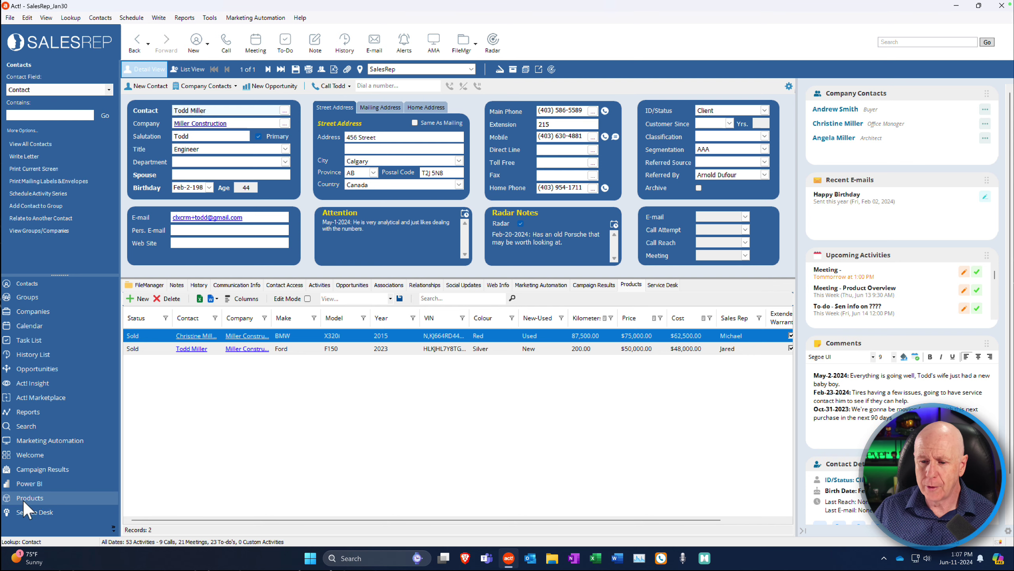
# Step: Review the database-wide Products list and the Service Desk list
pyautogui.click(37, 497)
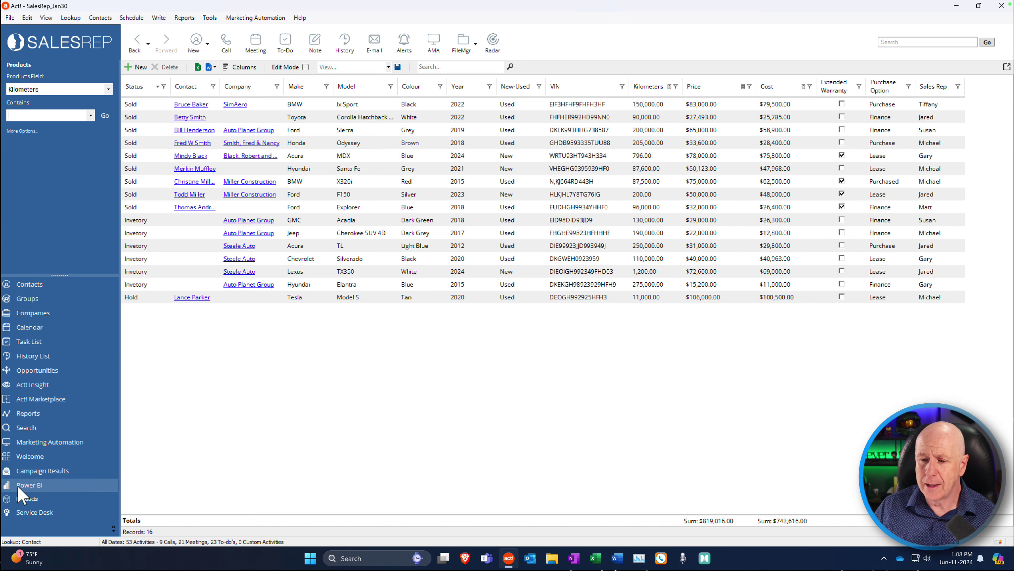
pyautogui.click(51, 515)
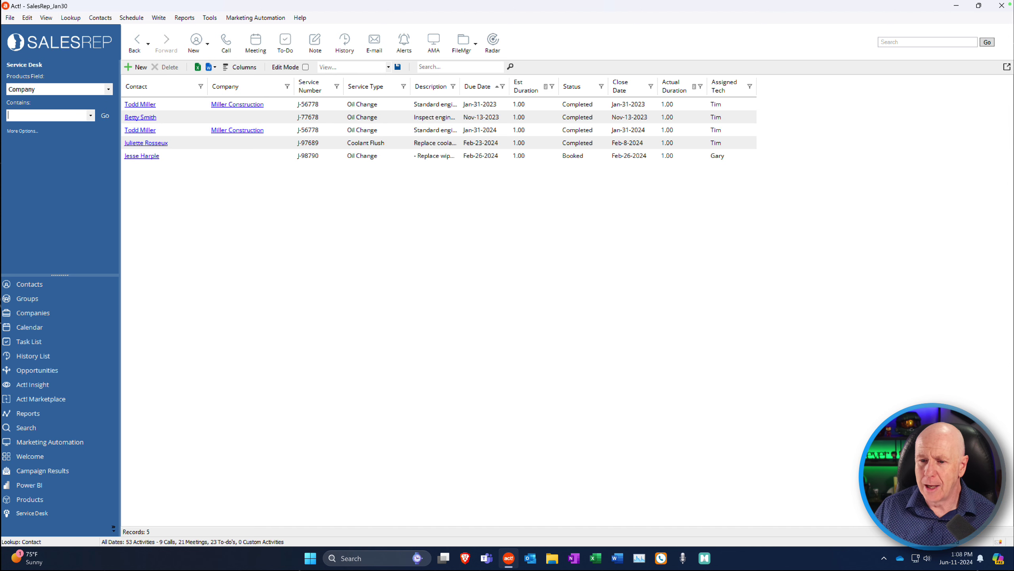
# Step: View the members and Radar notes of the 04. Radar group and return to the contact record
pyautogui.click(36, 283)
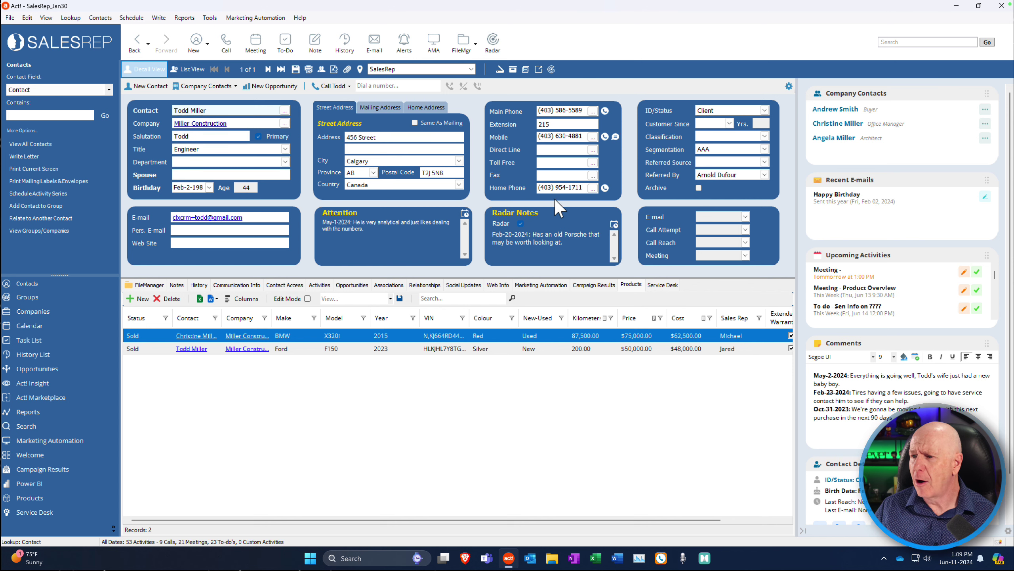
pyautogui.click(506, 47)
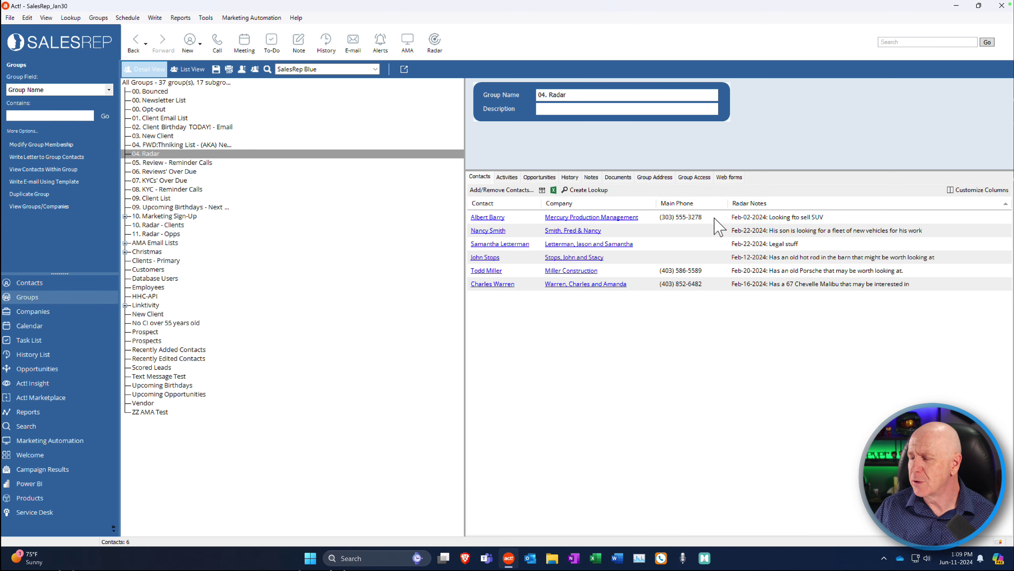
pyautogui.click(28, 283)
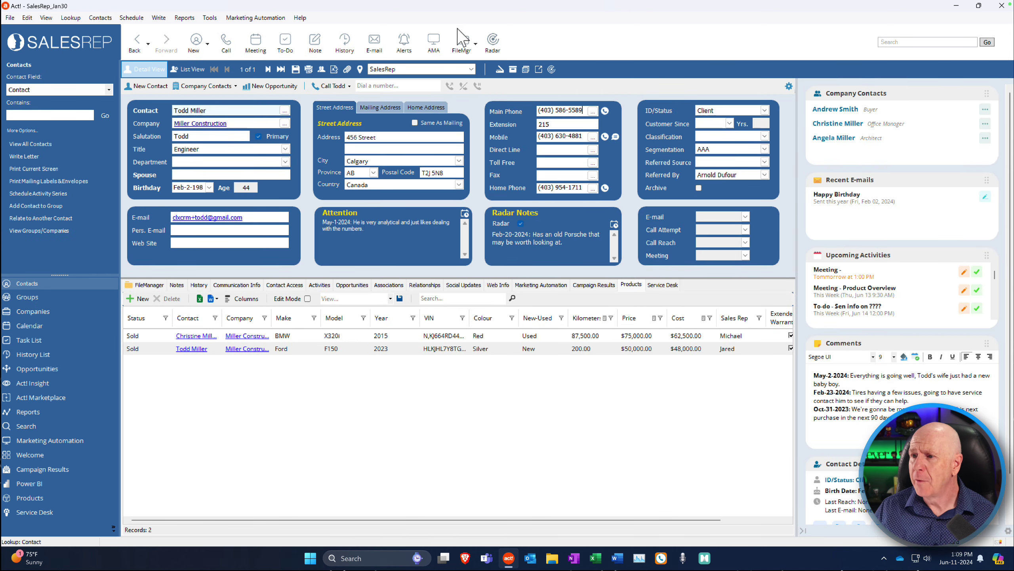
# Step: Display the contact's linked files and look over the available FileMgr commands
pyautogui.click(146, 285)
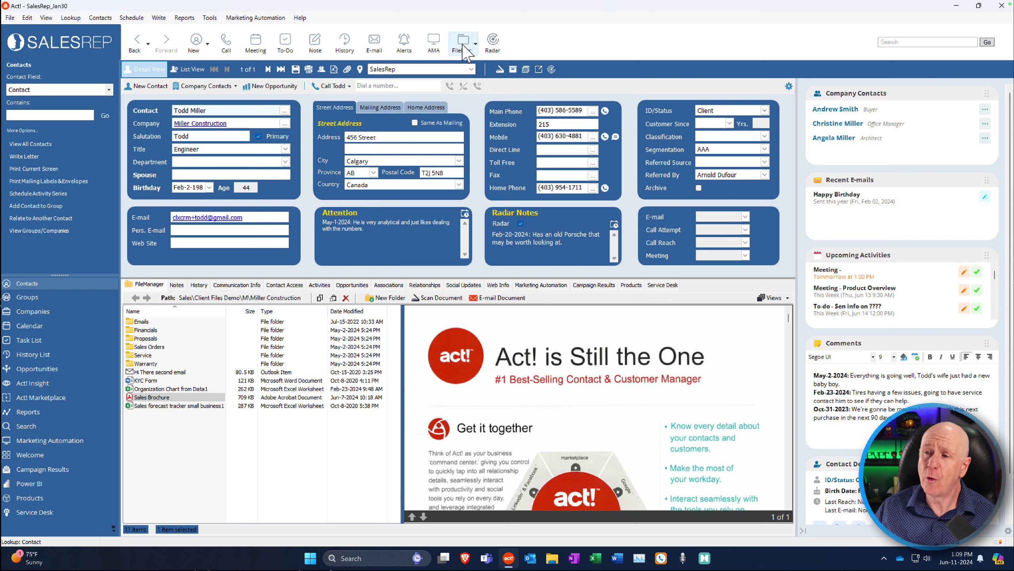
pyautogui.click(475, 43)
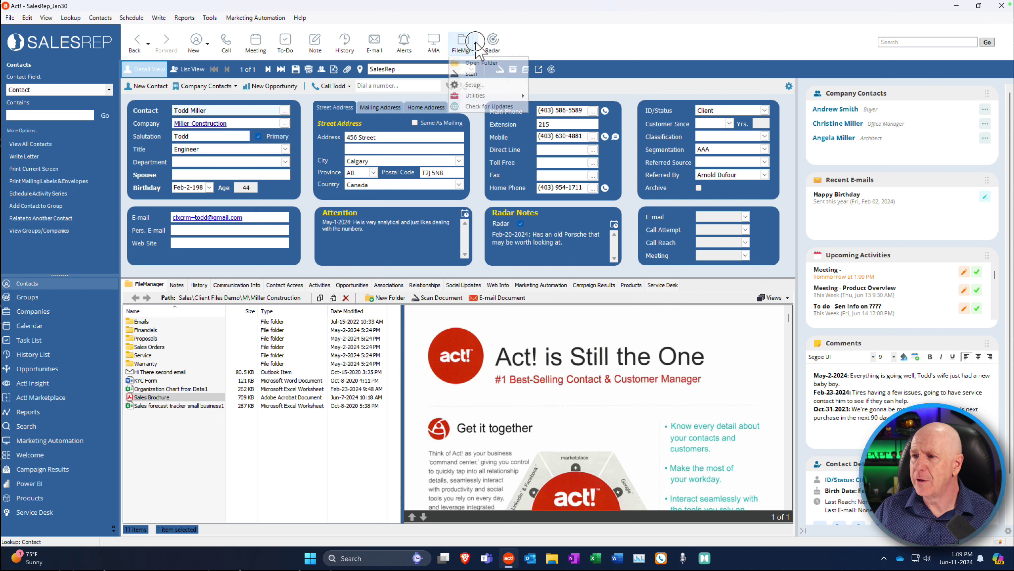
pyautogui.click(474, 42)
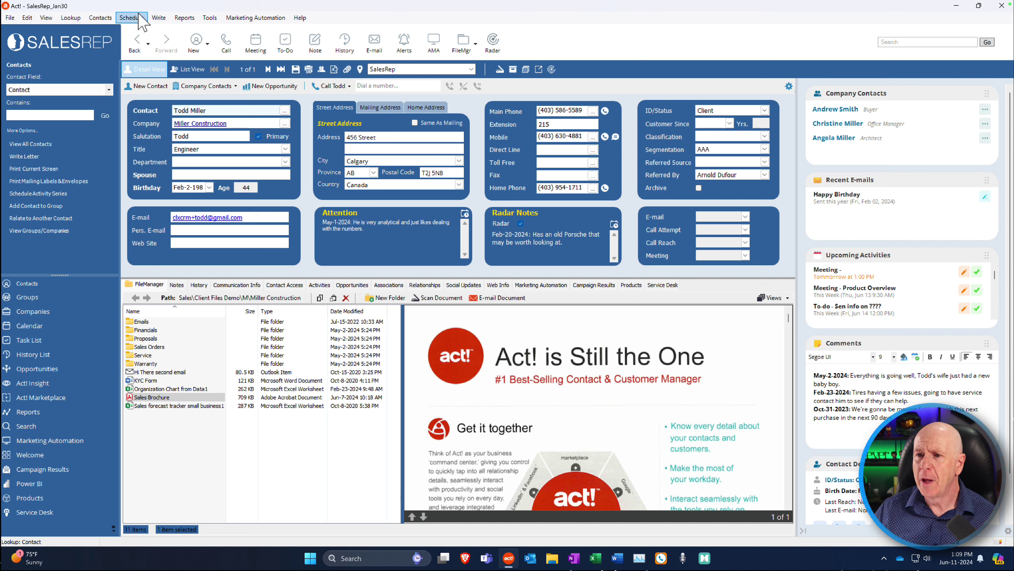
pyautogui.click(404, 46)
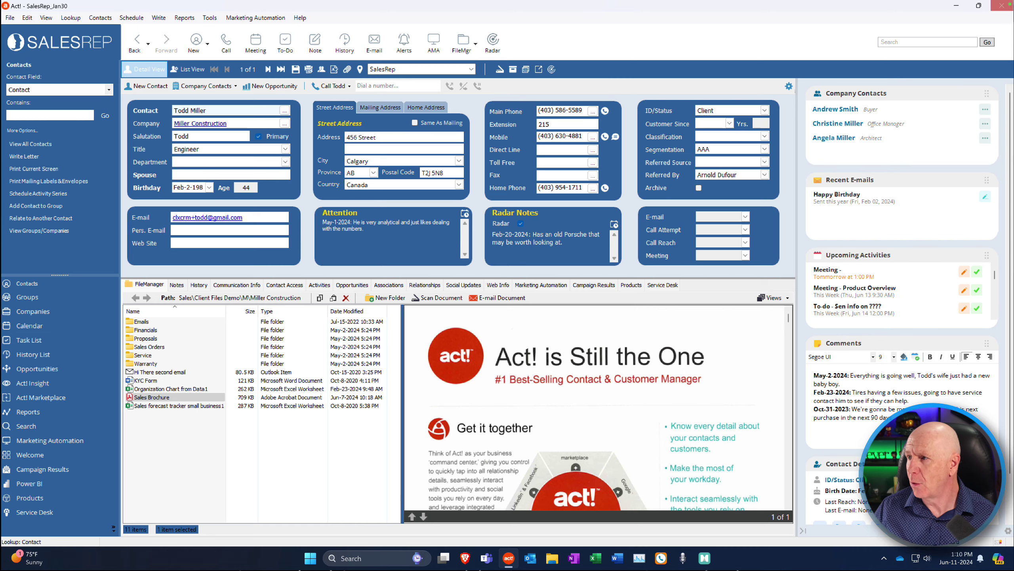
# Step: Restore the main window to a smaller size, pop out the work-week calendar beside it and close the separate calendar window
pyautogui.click(979, 6)
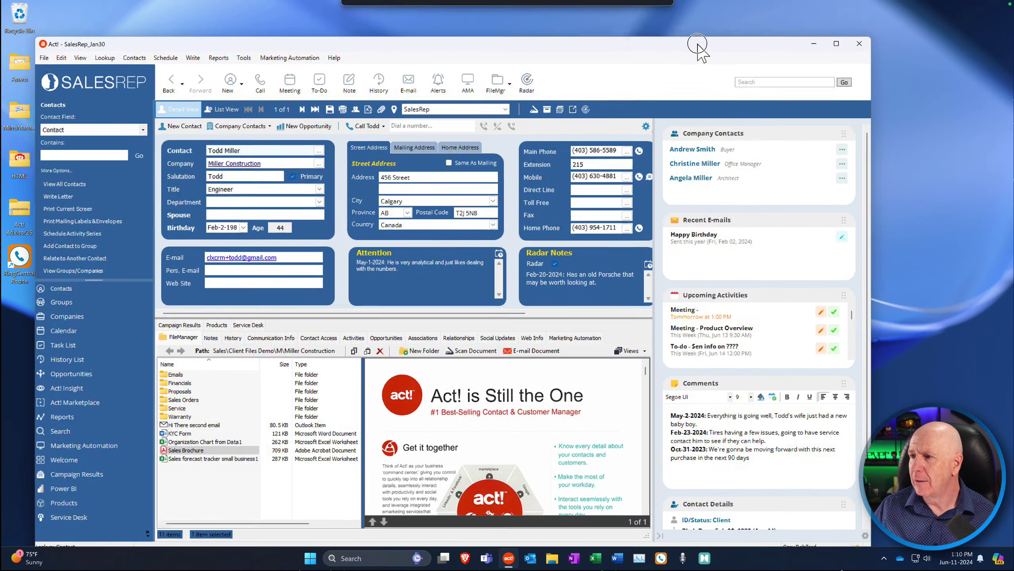
pyautogui.moveTo(698, 48); pyautogui.dragTo(727, 25)
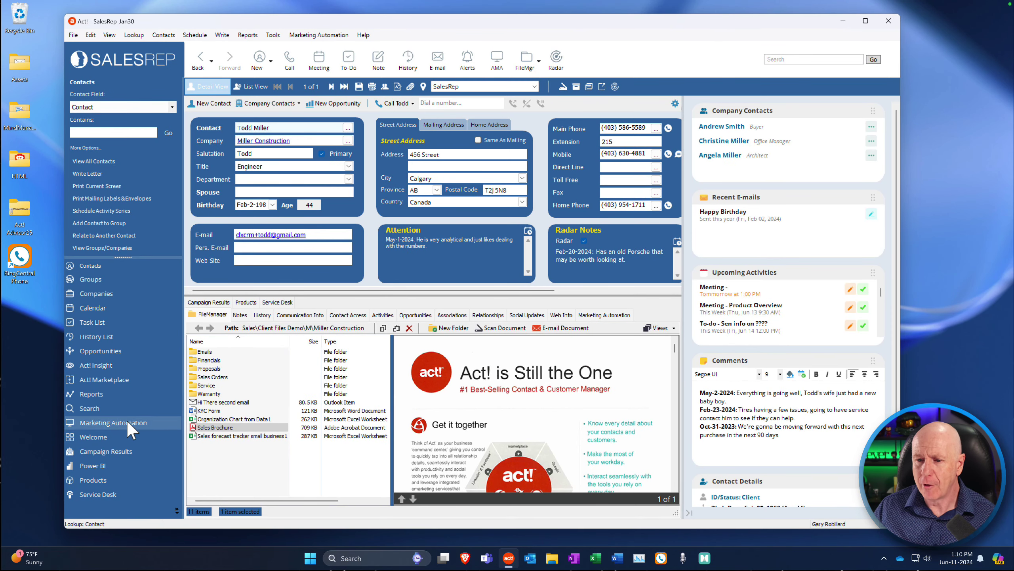
pyautogui.click(92, 307)
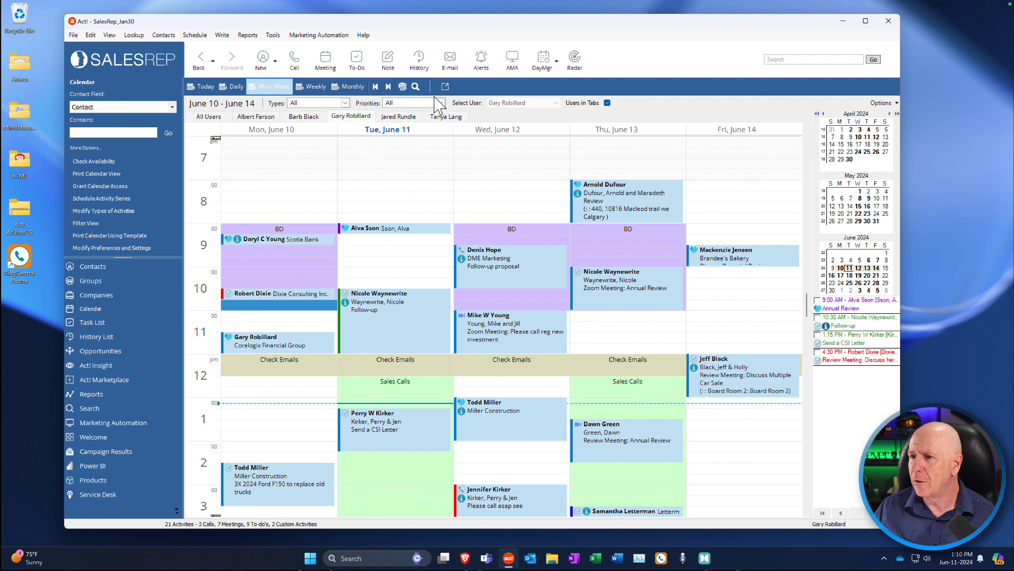
pyautogui.click(445, 86)
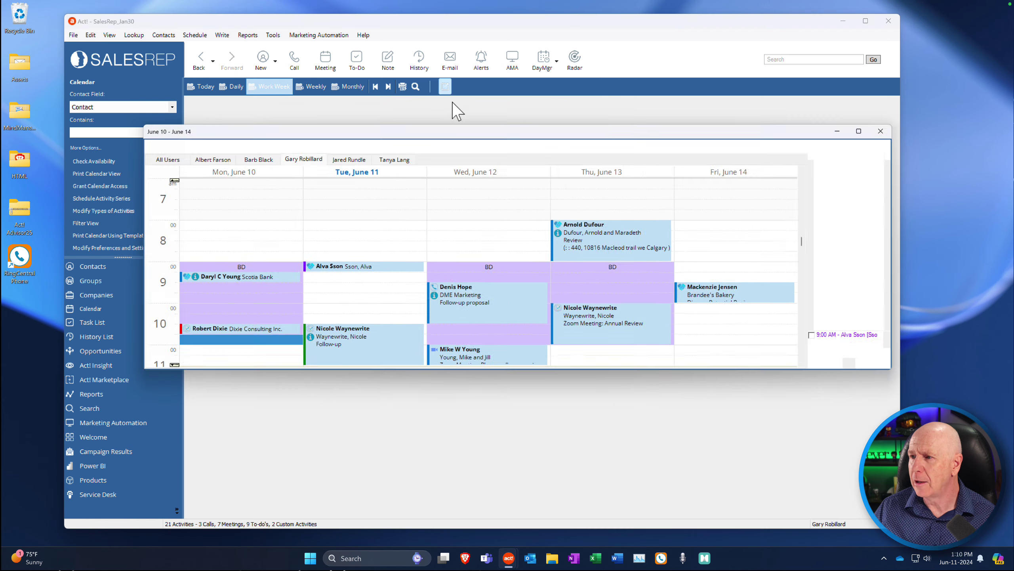
pyautogui.moveTo(432, 129); pyautogui.dragTo(494, 122)
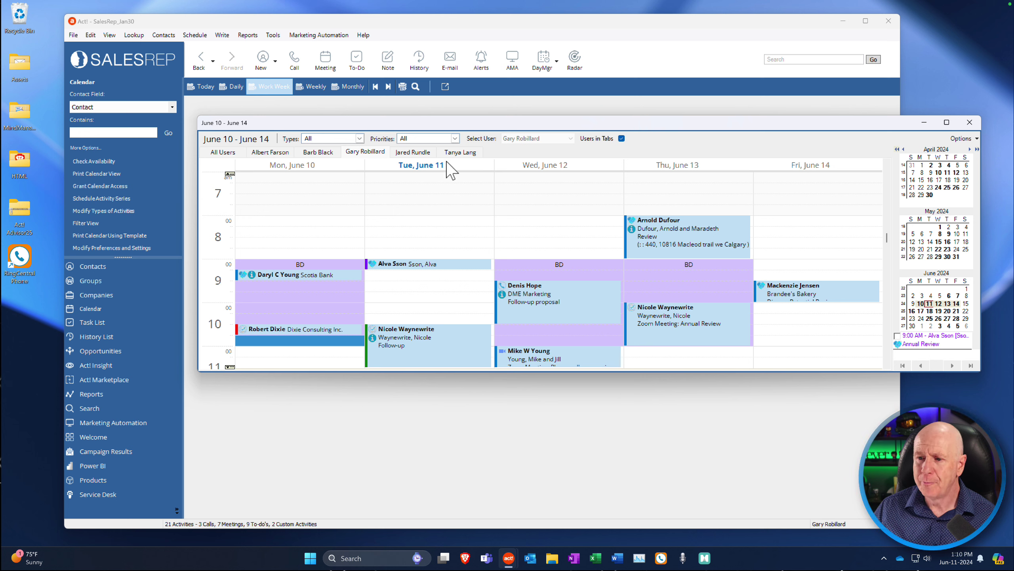
pyautogui.click(977, 126)
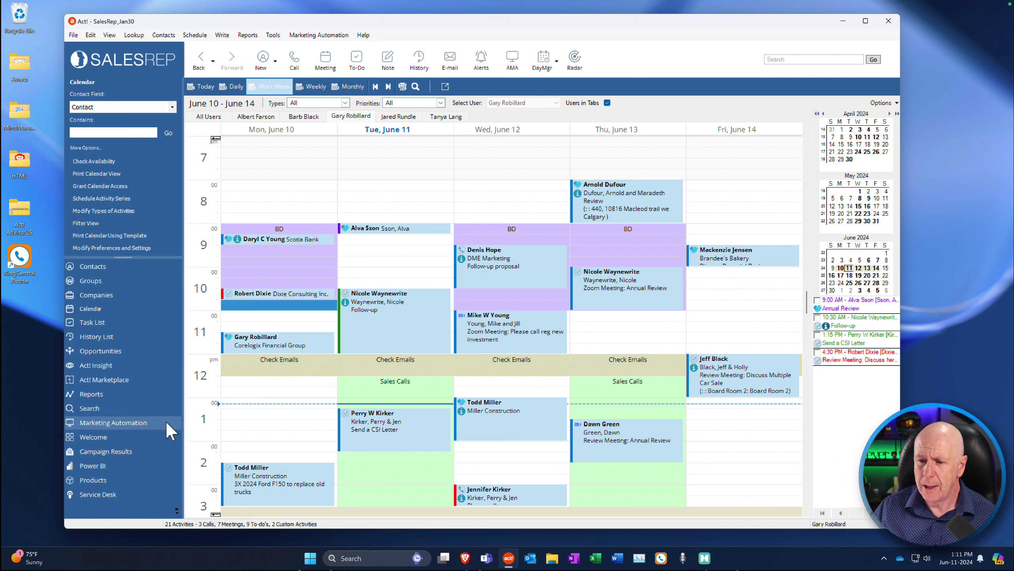
# Step: Pop the Opportunity List out into its own window and move it beside the main window
pyautogui.click(96, 351)
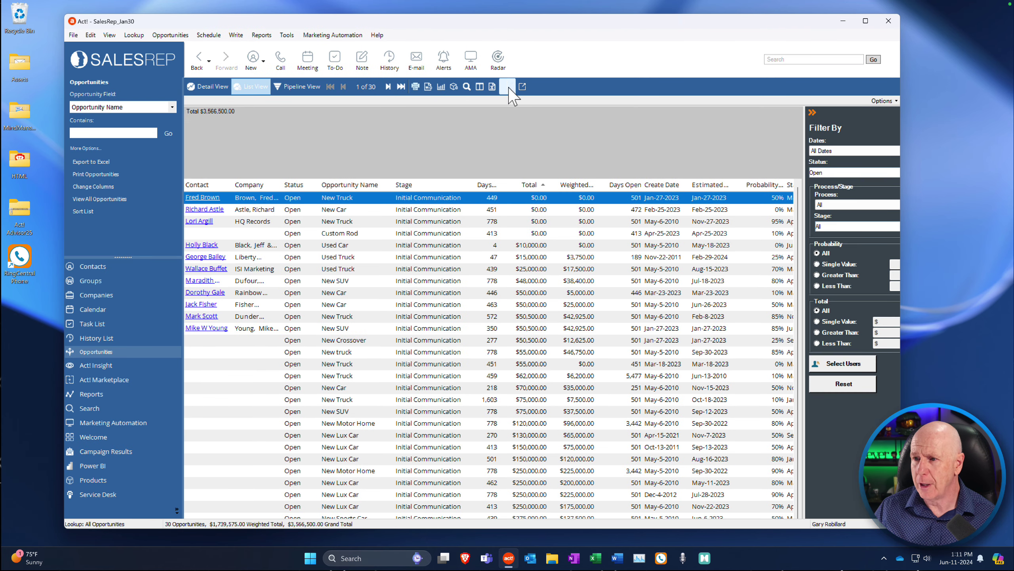
pyautogui.click(522, 86)
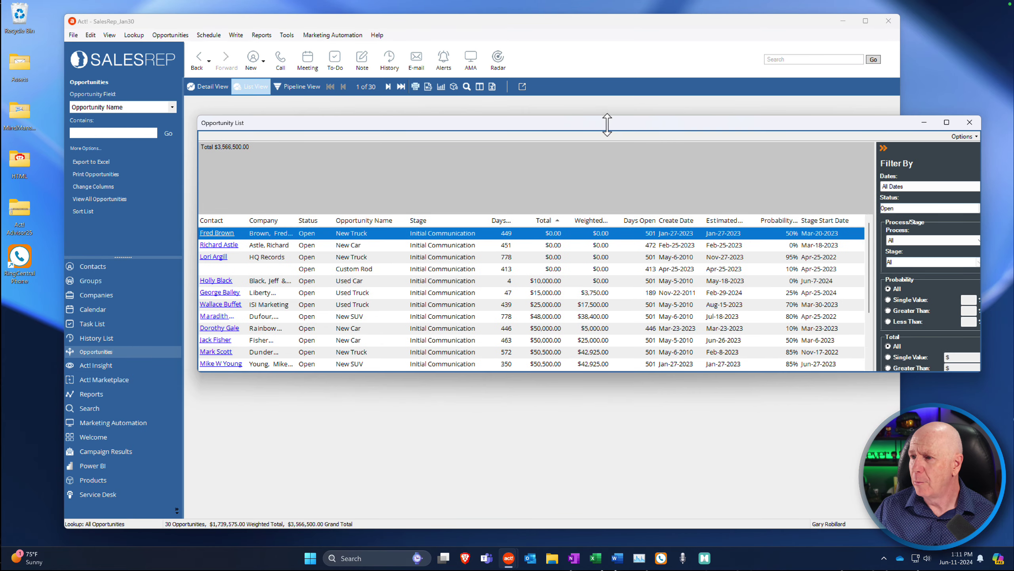
pyautogui.moveTo(611, 117); pyautogui.dragTo(771, 115)
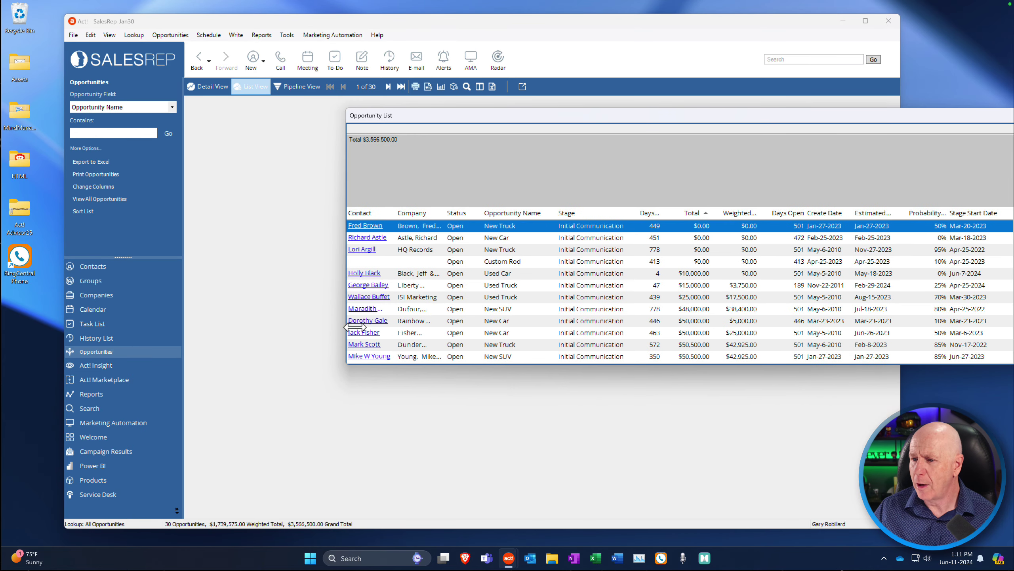
# Step: Open the contacts of the $10,000 Used Car and a $50,000 New Car opportunity from the separate list and close that list
pyautogui.click(364, 273)
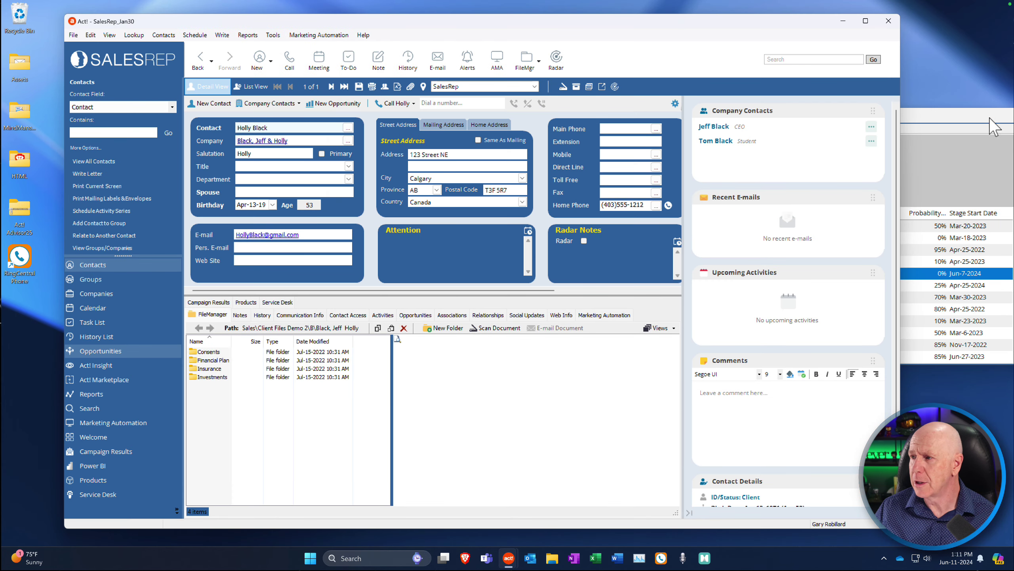
pyautogui.click(974, 116)
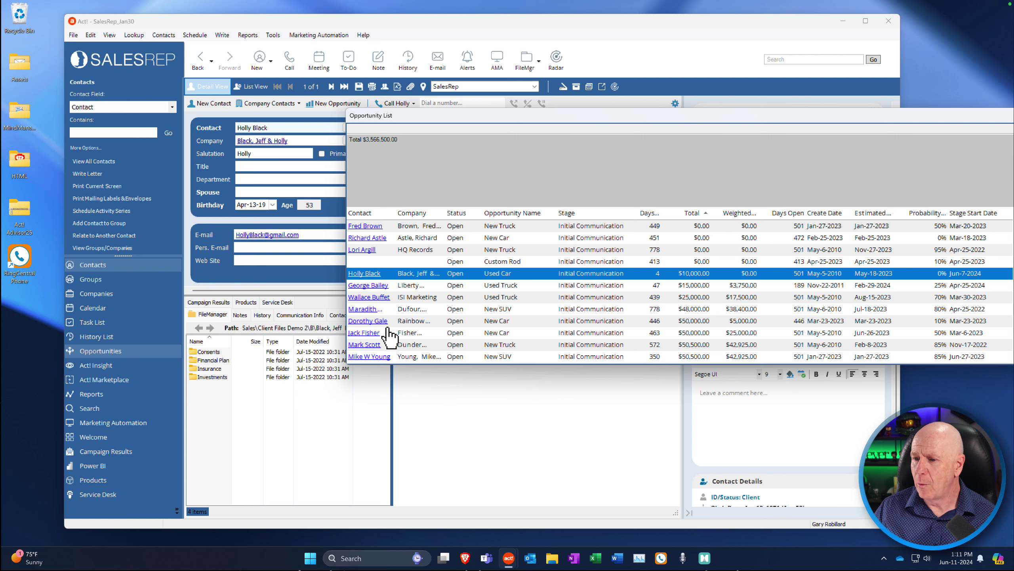
pyautogui.click(367, 333)
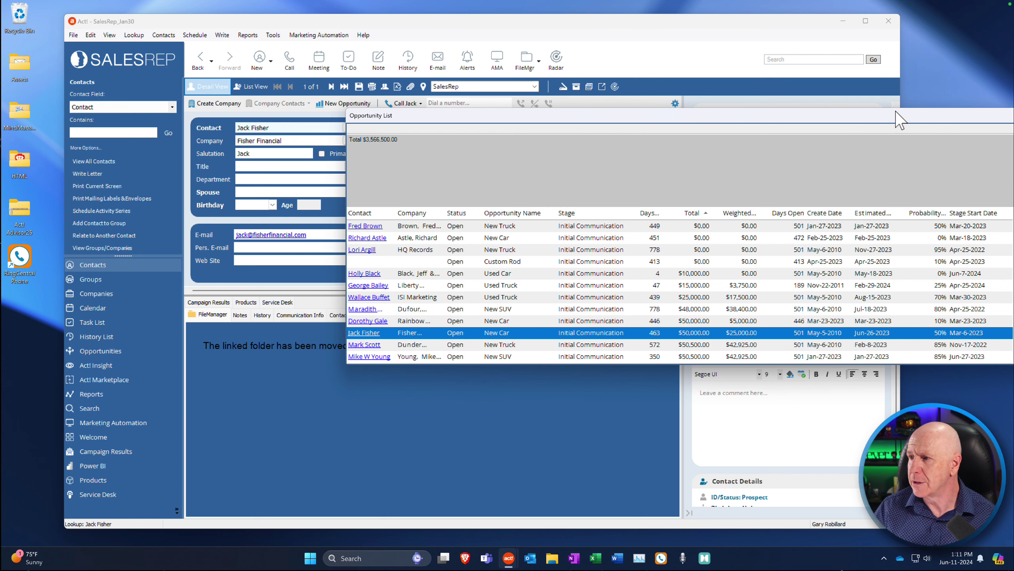
pyautogui.moveTo(892, 114); pyautogui.dragTo(711, 109)
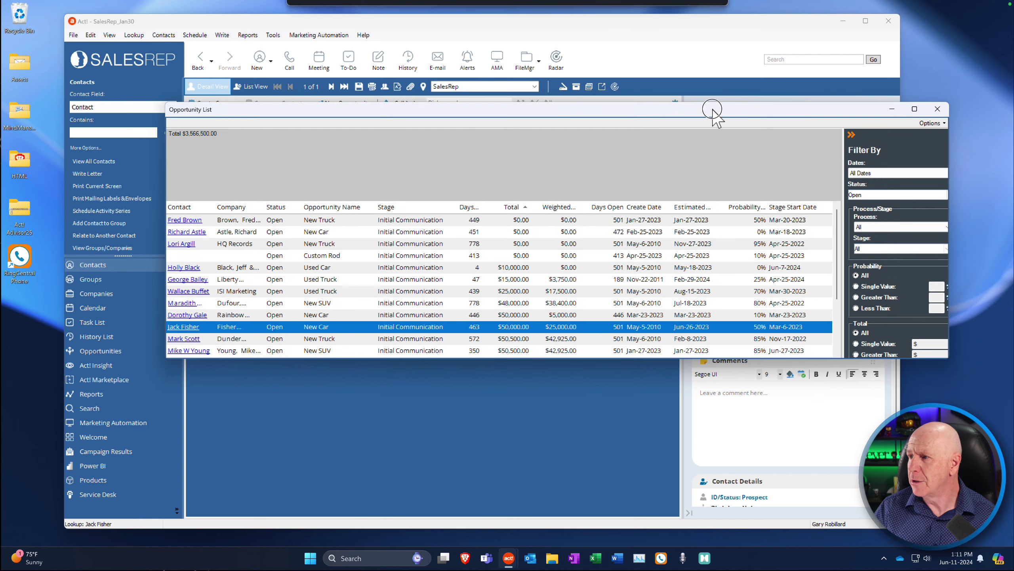
pyautogui.click(937, 110)
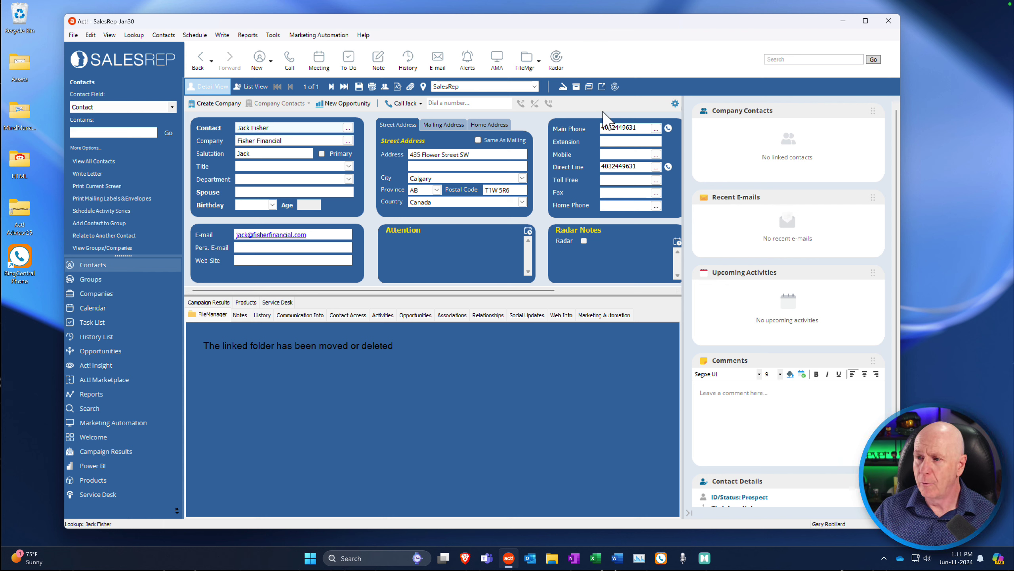
# Step: Pop the database-wide Products list out into its own window and place it next to the contact record
pyautogui.click(112, 482)
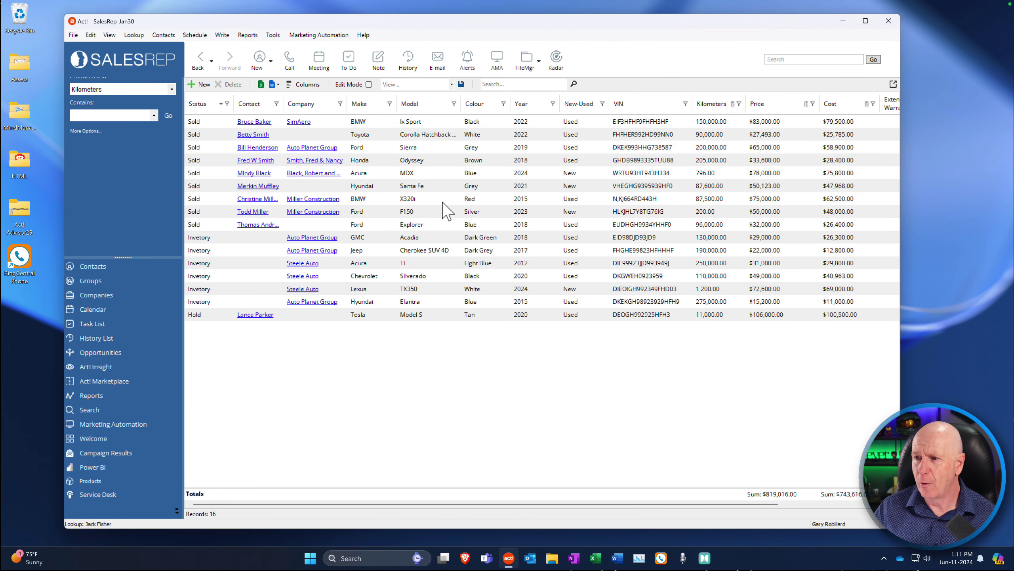
pyautogui.click(893, 84)
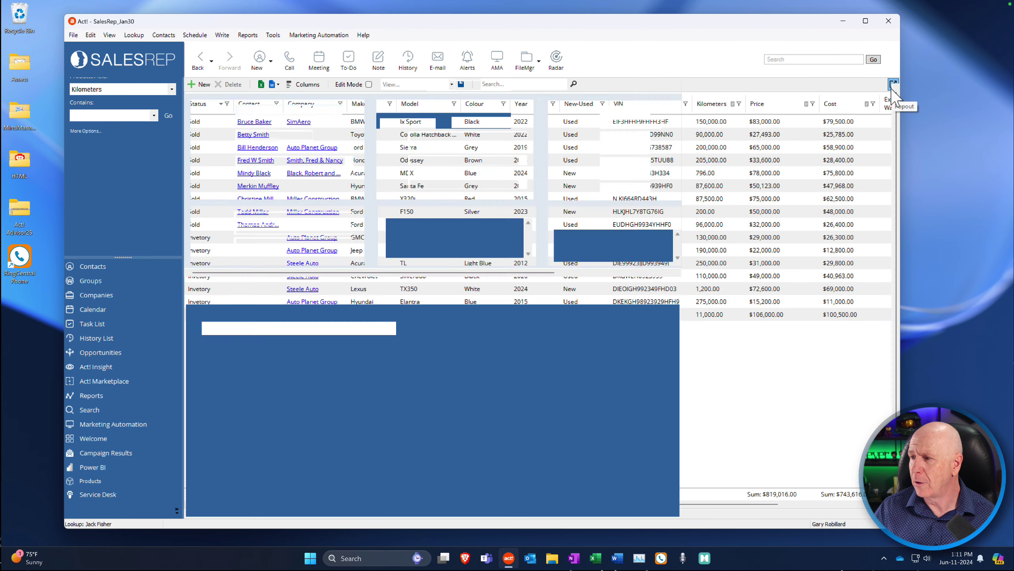
pyautogui.moveTo(692, 39); pyautogui.dragTo(800, 111)
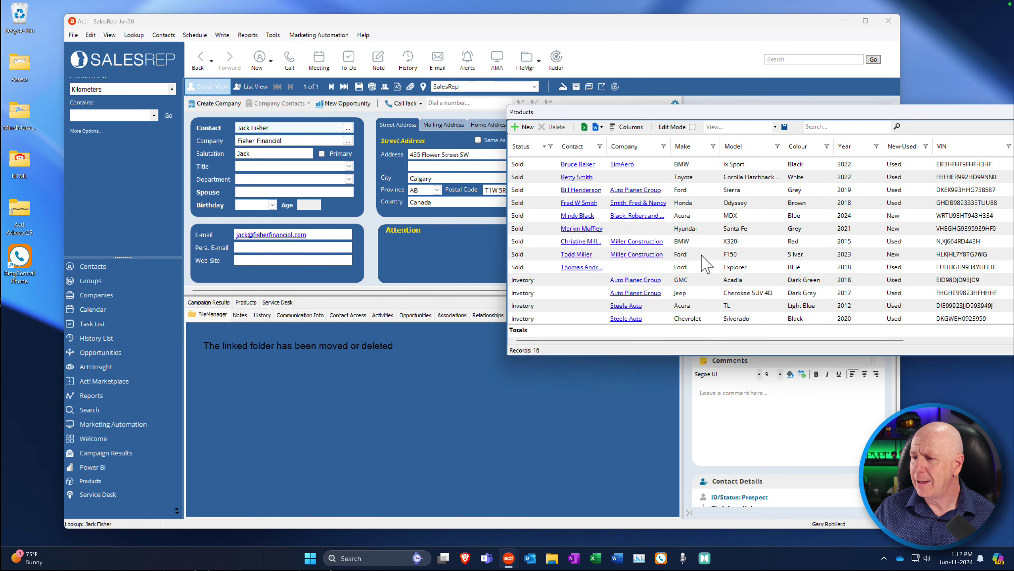
# Step: Open the contact linked to the sold Ford F150, close the separate Products window and maximize the main window
pyautogui.click(578, 254)
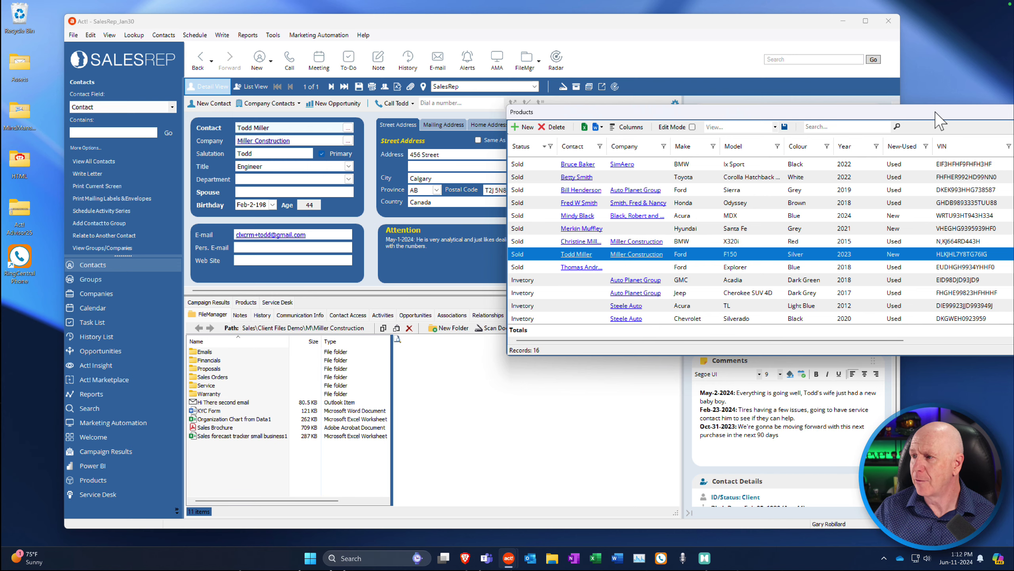
pyautogui.moveTo(935, 112); pyautogui.dragTo(698, 102)
pyautogui.click(819, 101)
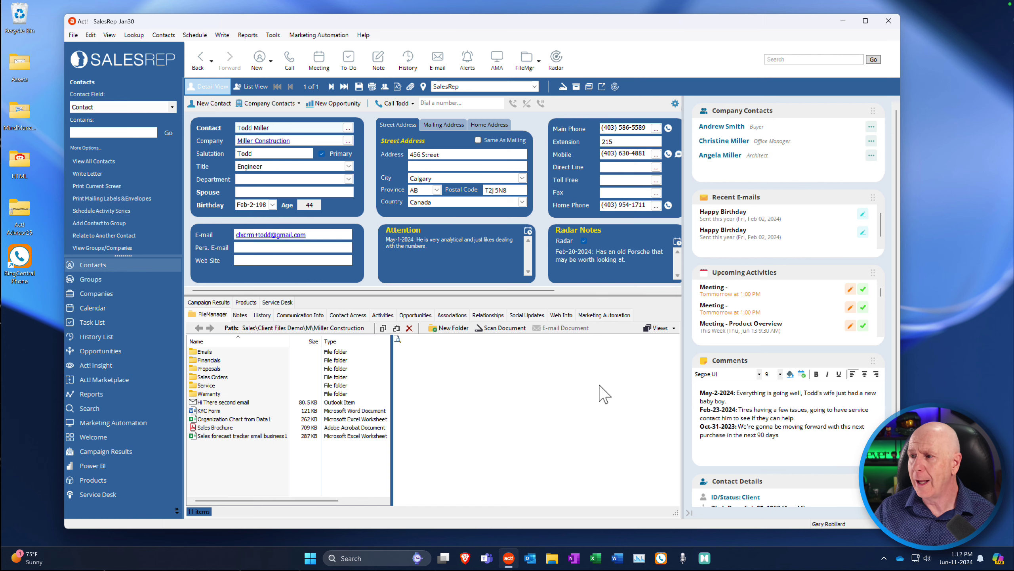
pyautogui.click(865, 21)
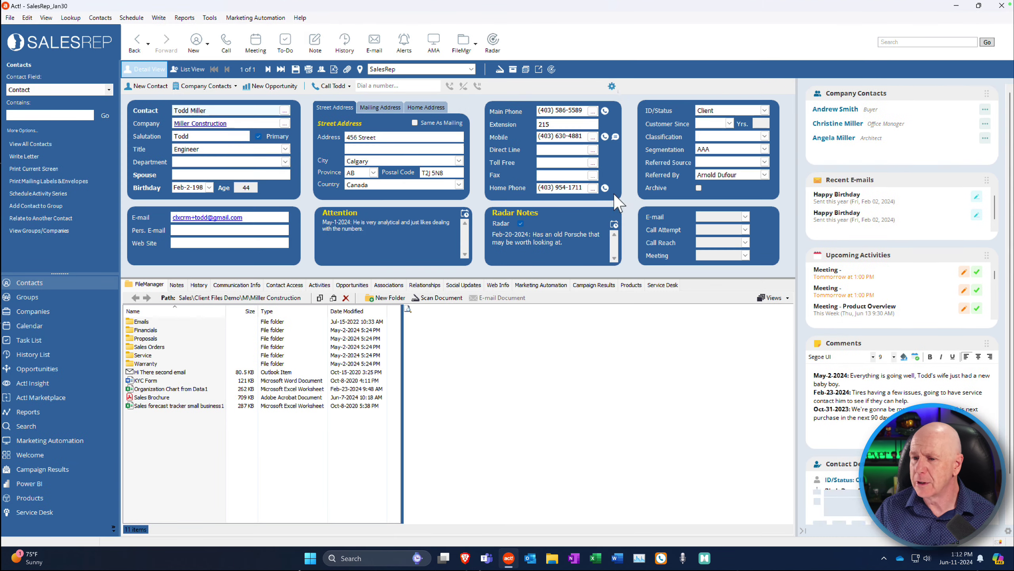
# Step: View the Groups list, and open the Companies view with a slightly narrower company tree
pyautogui.click(36, 297)
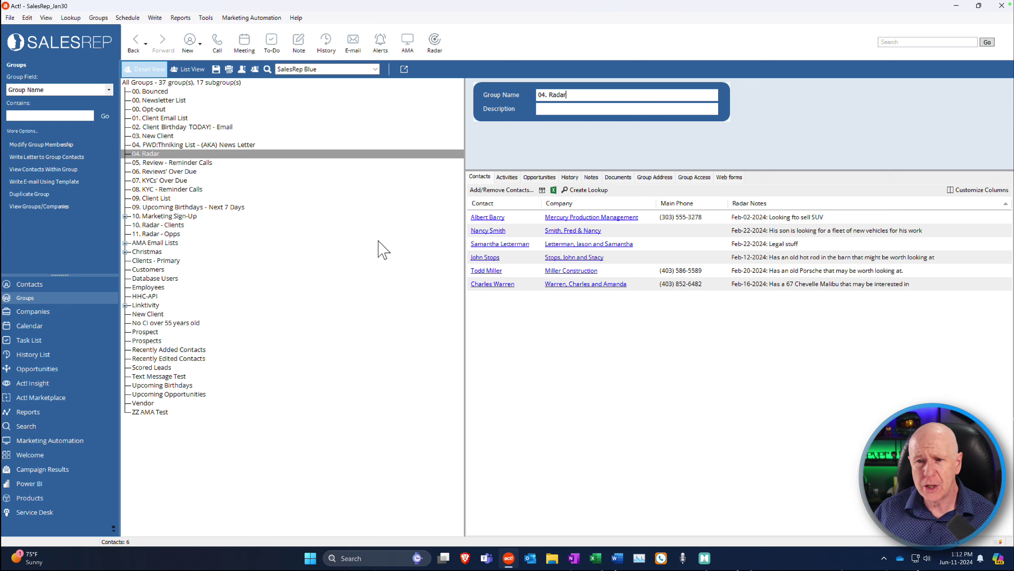
pyautogui.click(35, 314)
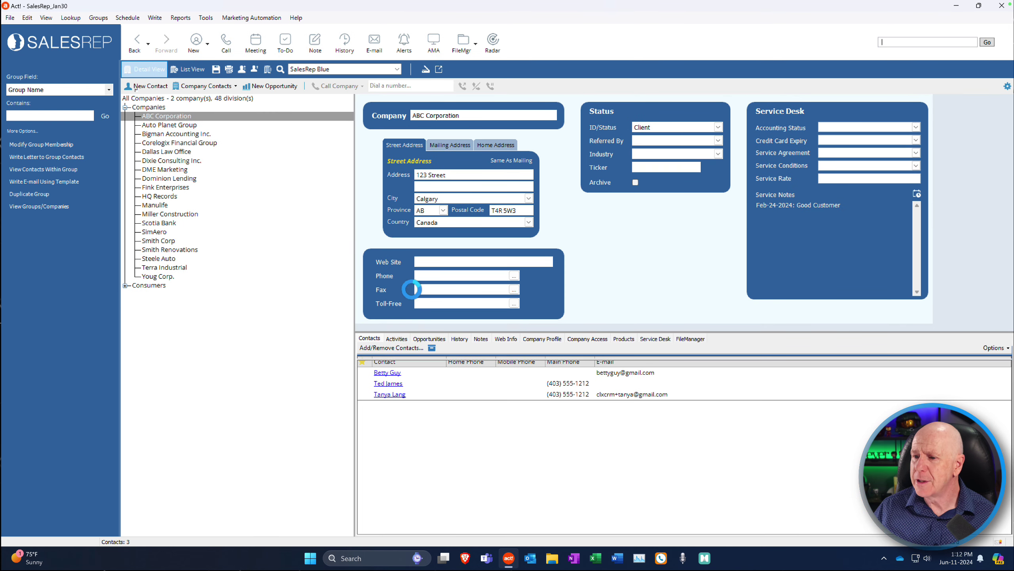
pyautogui.moveTo(354, 233); pyautogui.dragTo(340, 233)
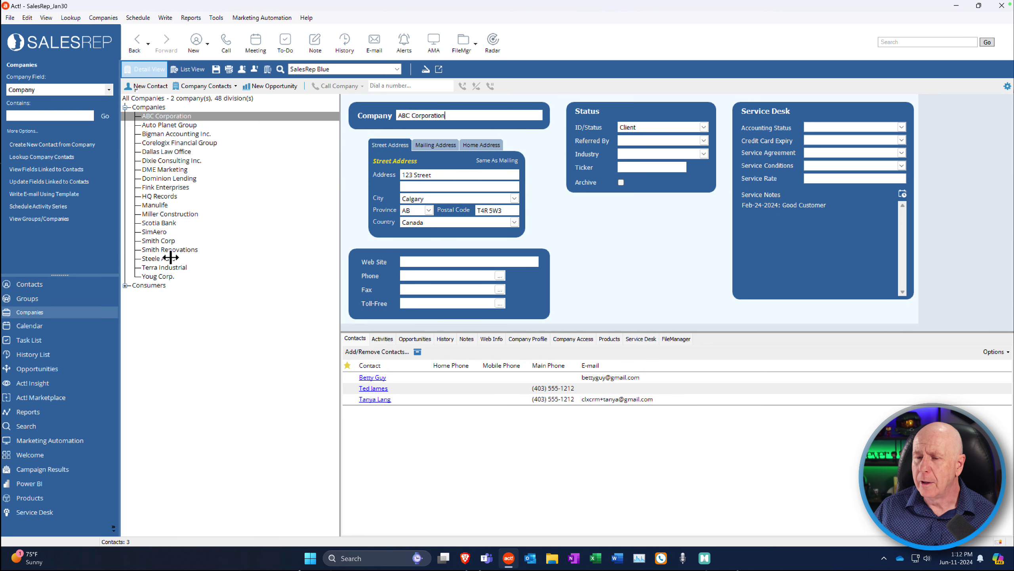
# Step: Select Miller Construction in the company tree and review its linked contacts, history and notes
pyautogui.click(162, 214)
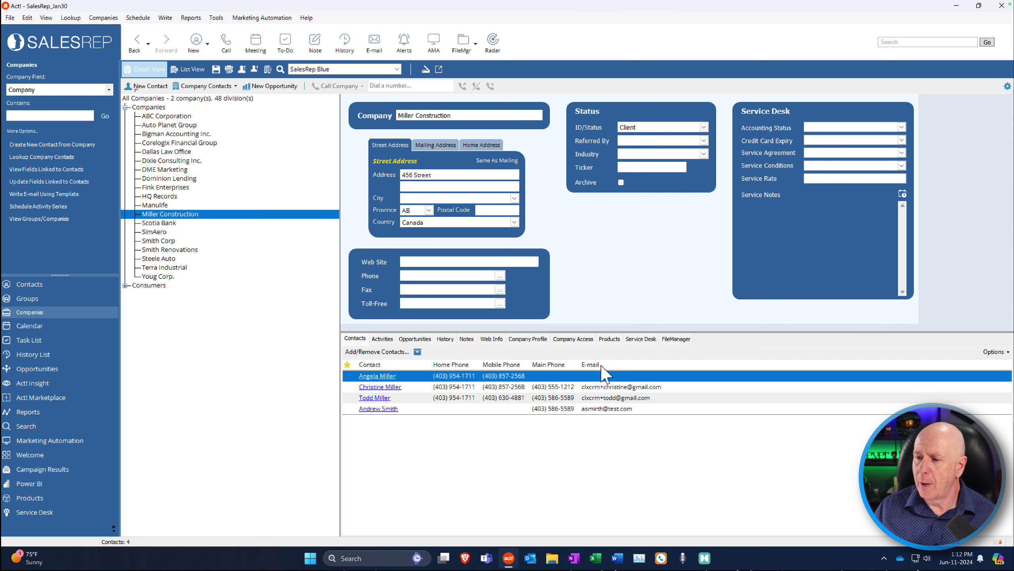
pyautogui.click(447, 339)
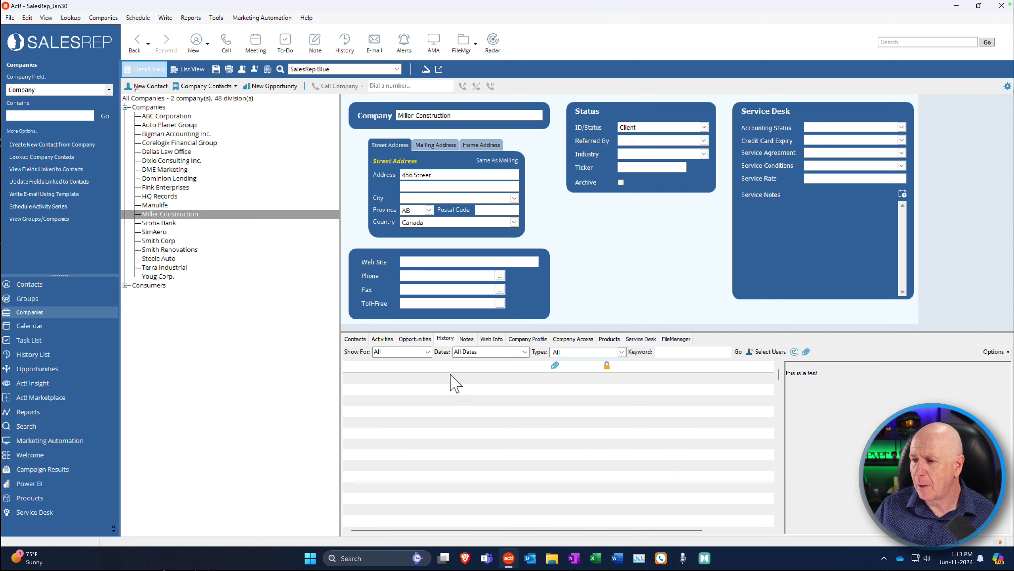
pyautogui.click(465, 339)
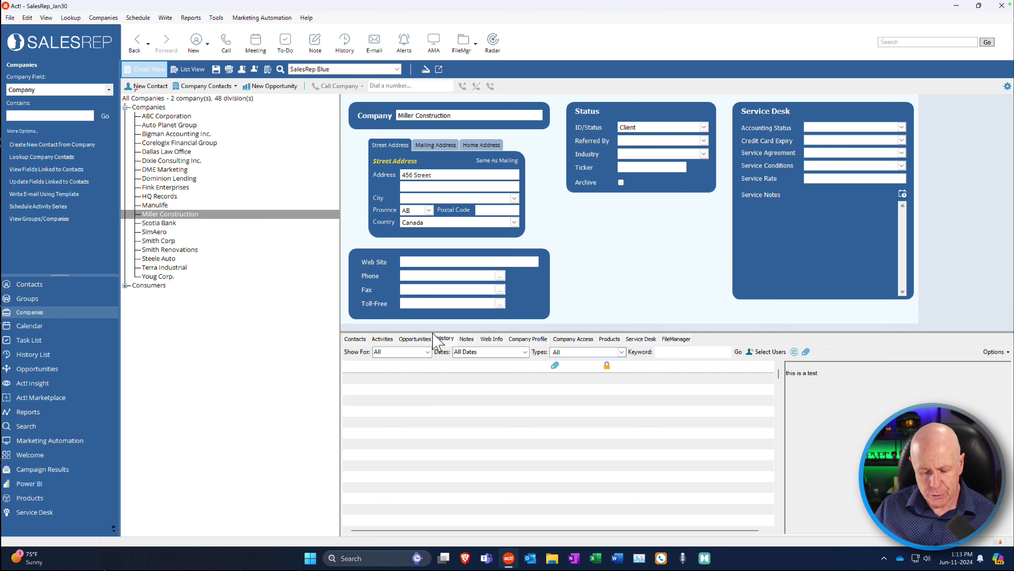
pyautogui.click(444, 339)
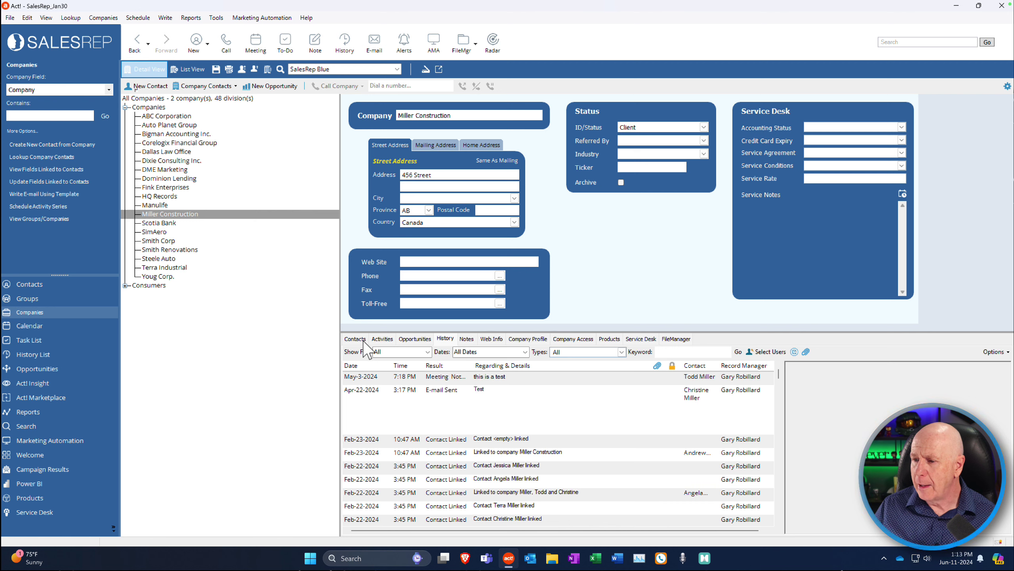
pyautogui.click(466, 339)
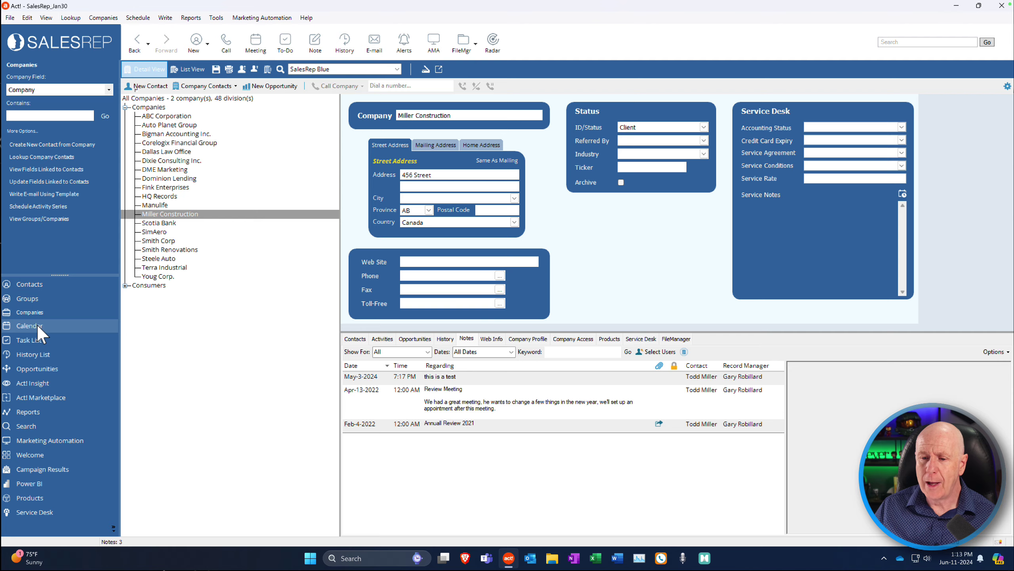
# Step: Open the calendar and compare the work-week schedules of three different users
pyautogui.click(38, 327)
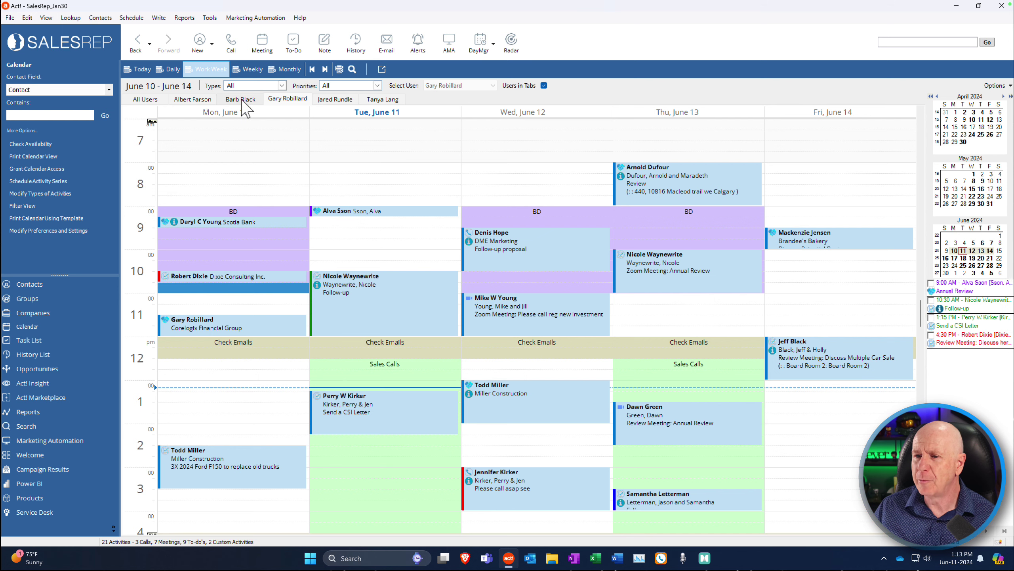
pyautogui.click(344, 99)
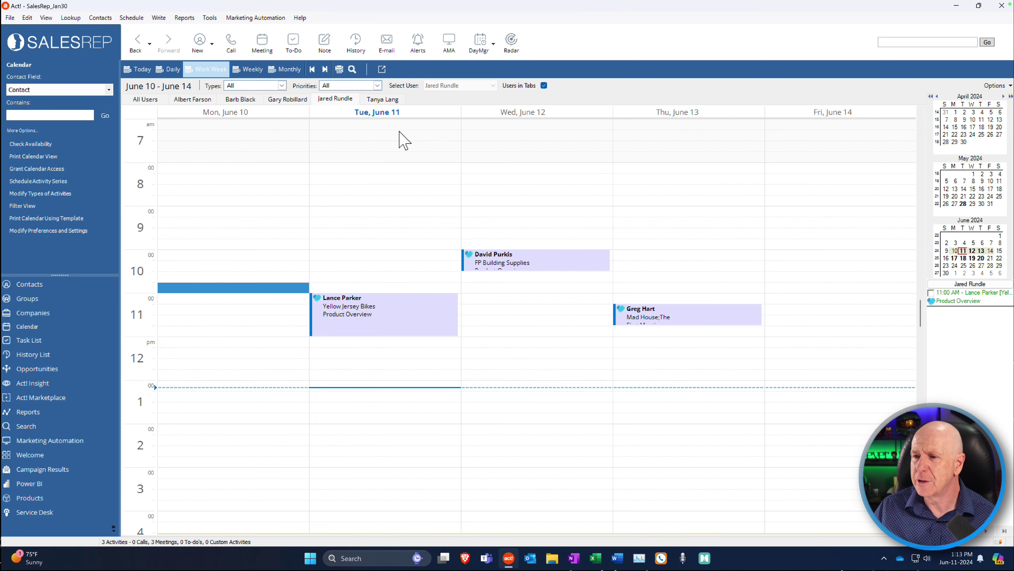
pyautogui.click(386, 99)
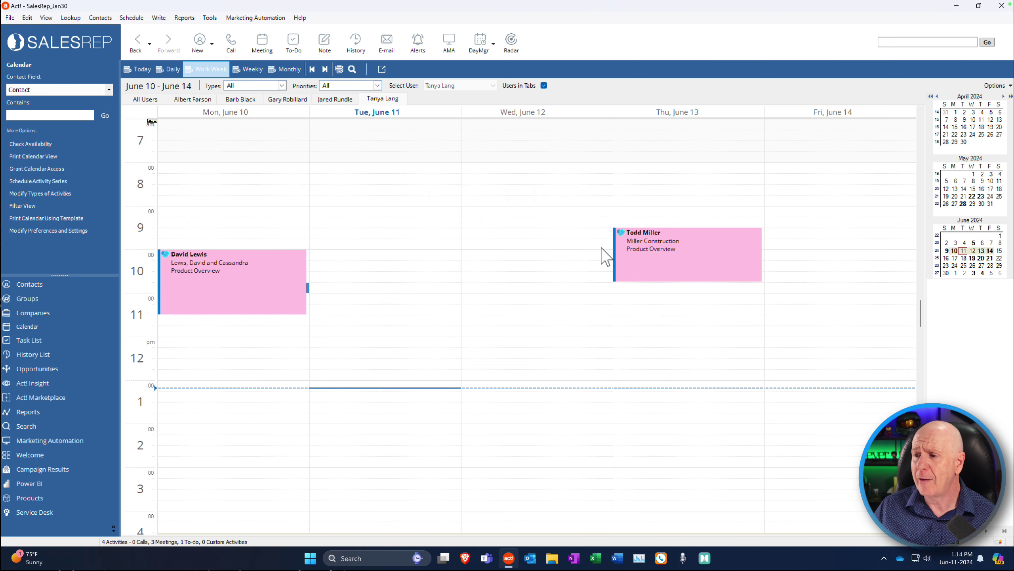
pyautogui.click(284, 100)
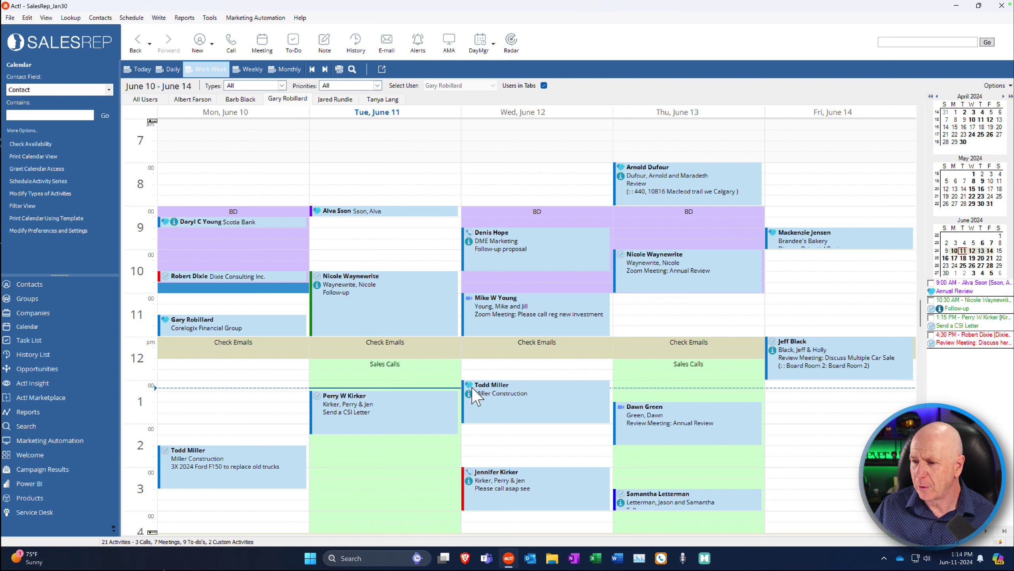
# Step: Review the database-wide Task List and the History List
pyautogui.click(36, 340)
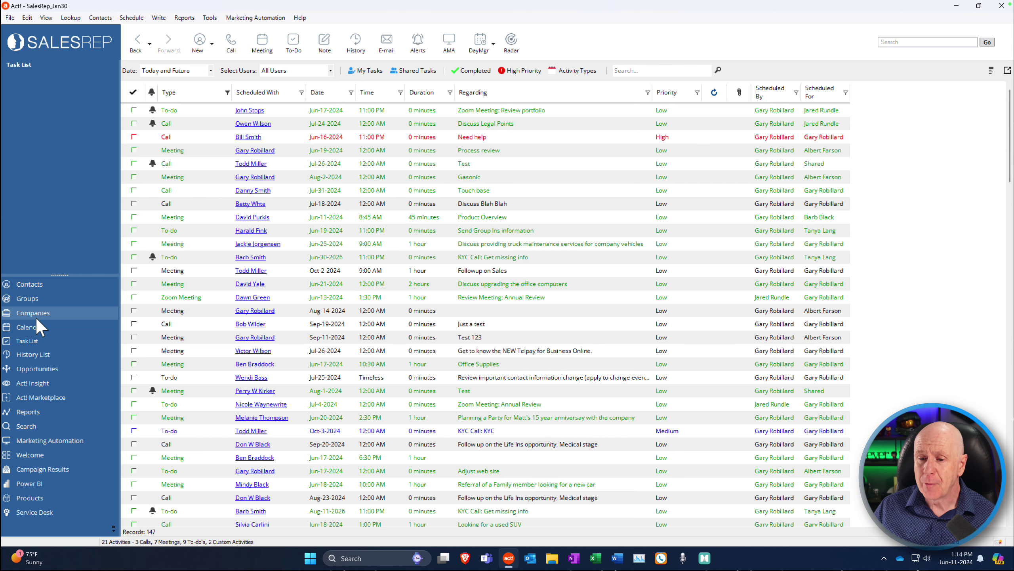
pyautogui.click(41, 359)
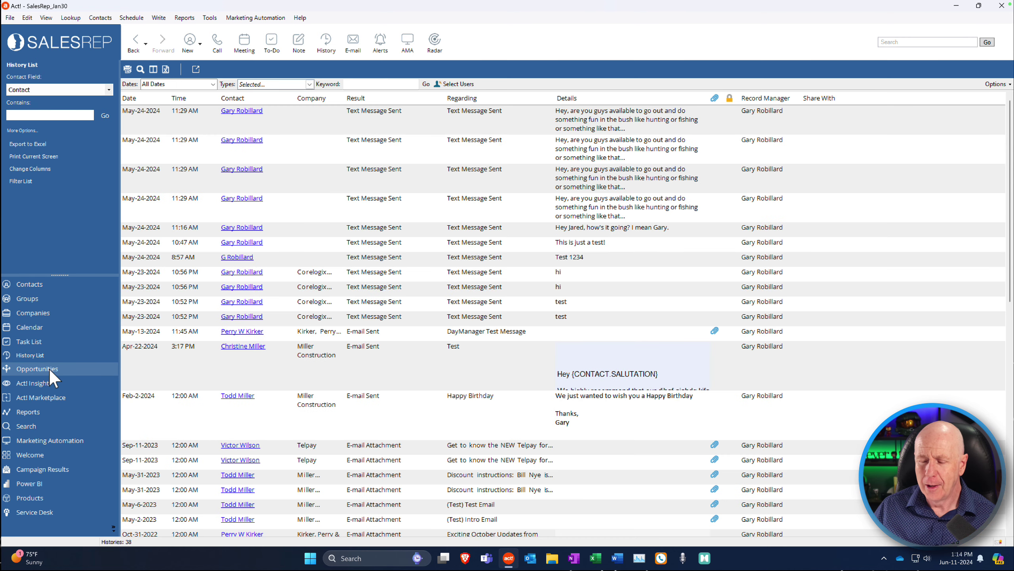
# Step: Show the opportunities list, examine the details of its first New Truck opportunity, and return to the list
pyautogui.click(53, 370)
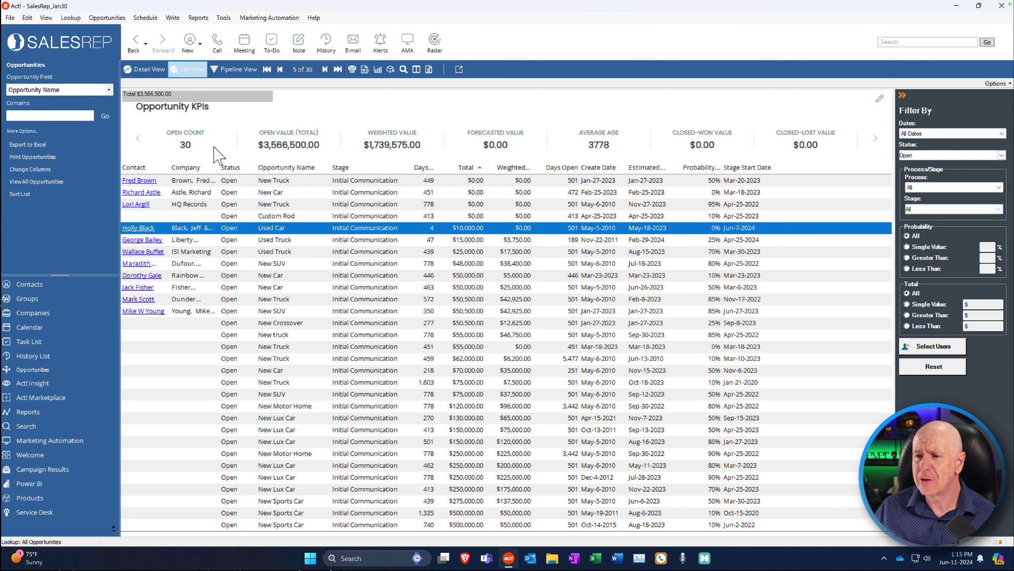
pyautogui.doubleClick(260, 181)
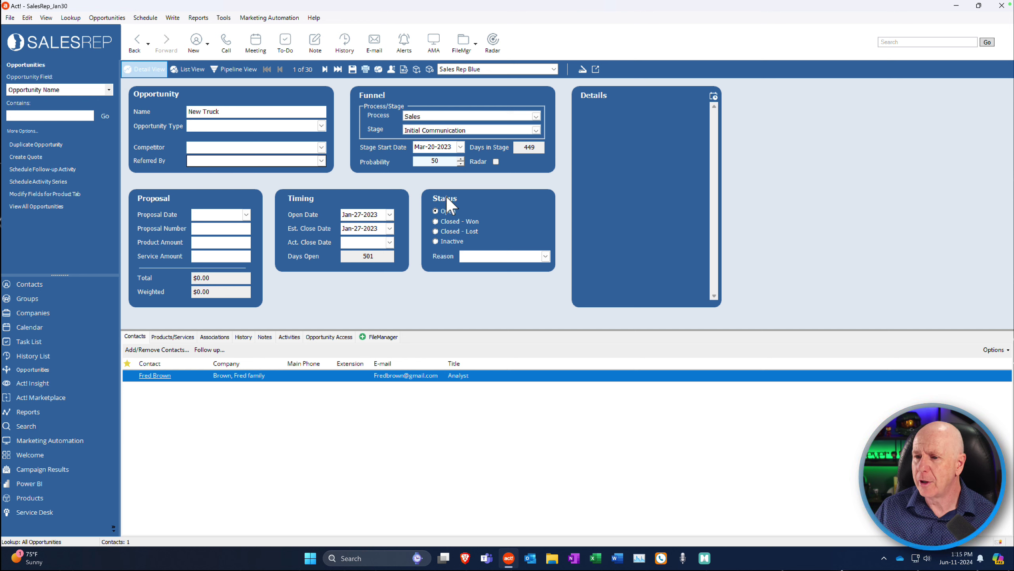
pyautogui.click(184, 68)
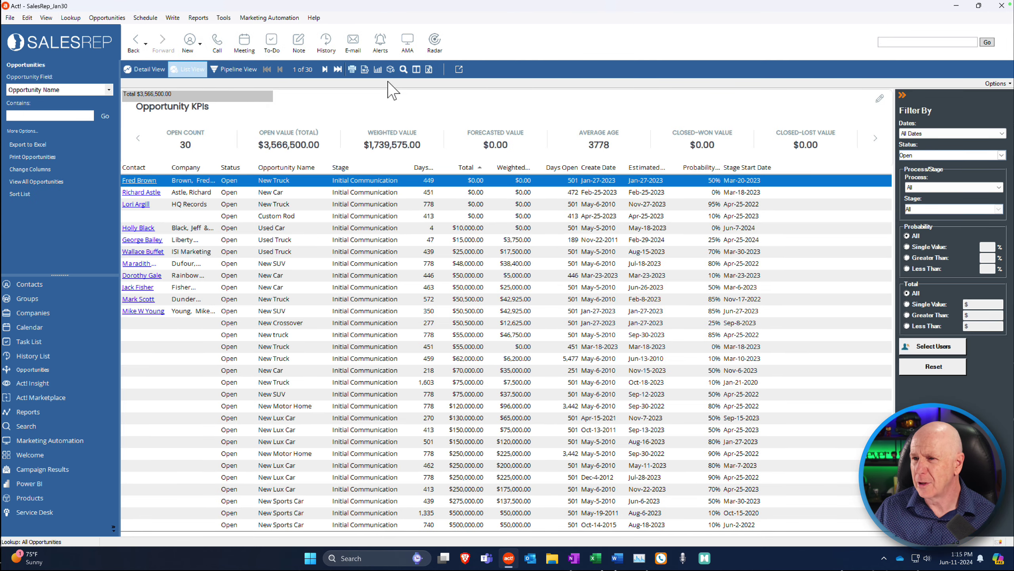
# Step: Display the opportunities as a pipeline by count and turn on the Show KPI/Pipeline option in its filters
pyautogui.click(252, 71)
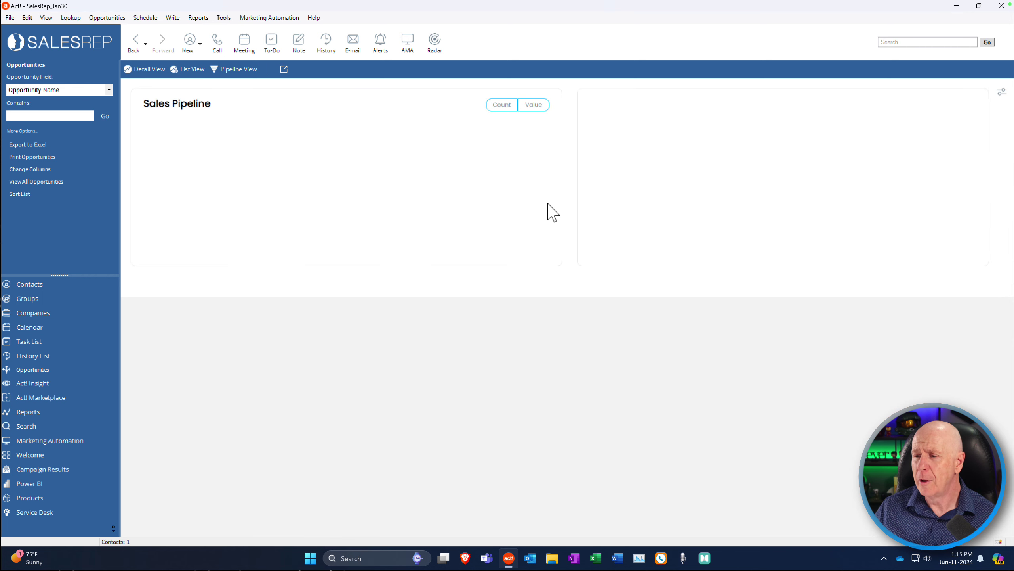
pyautogui.click(501, 105)
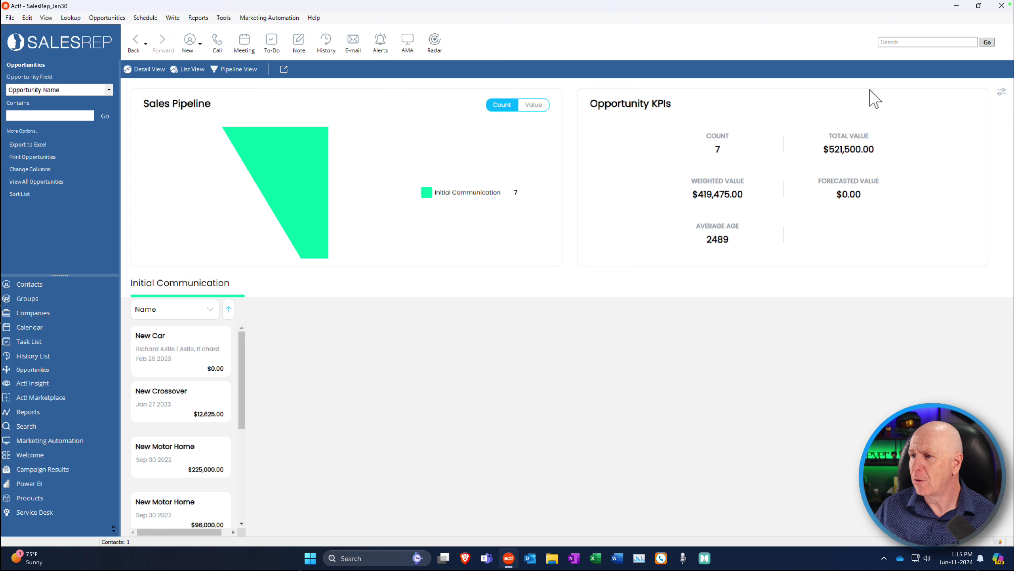
pyautogui.click(1001, 93)
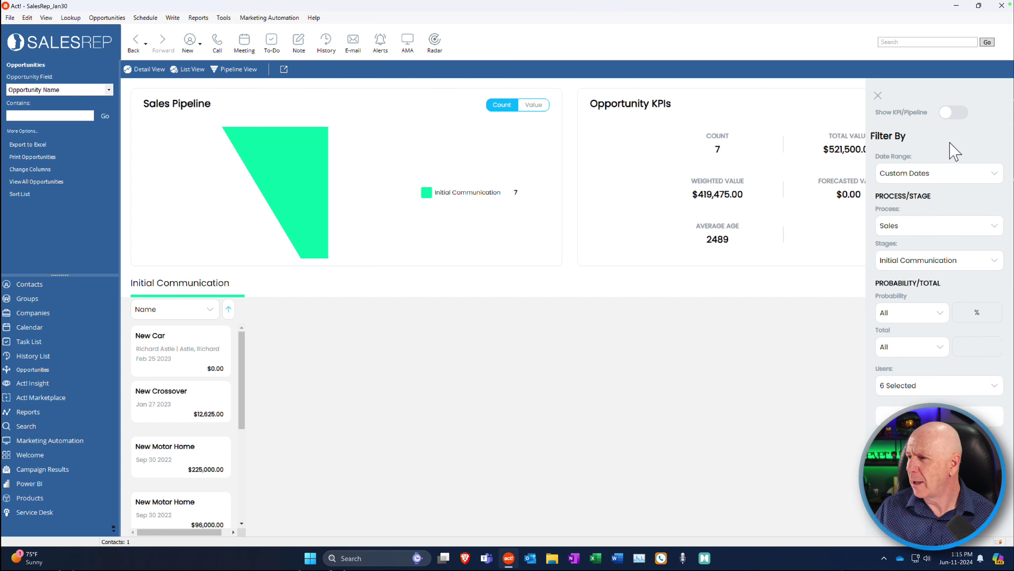
pyautogui.click(953, 114)
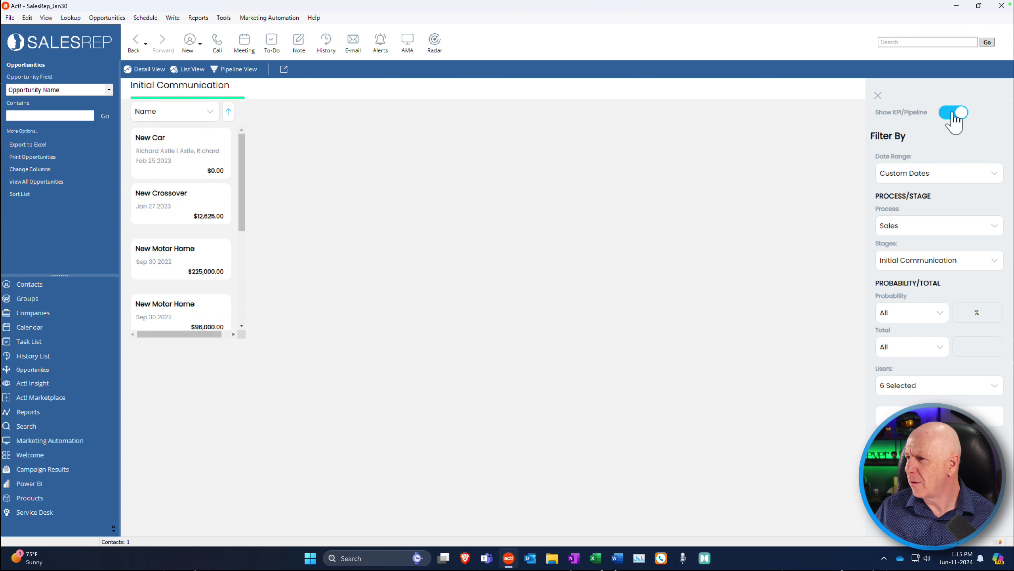
# Step: Look through the date range choices in the pipeline filters without changing Custom Dates
pyautogui.click(990, 173)
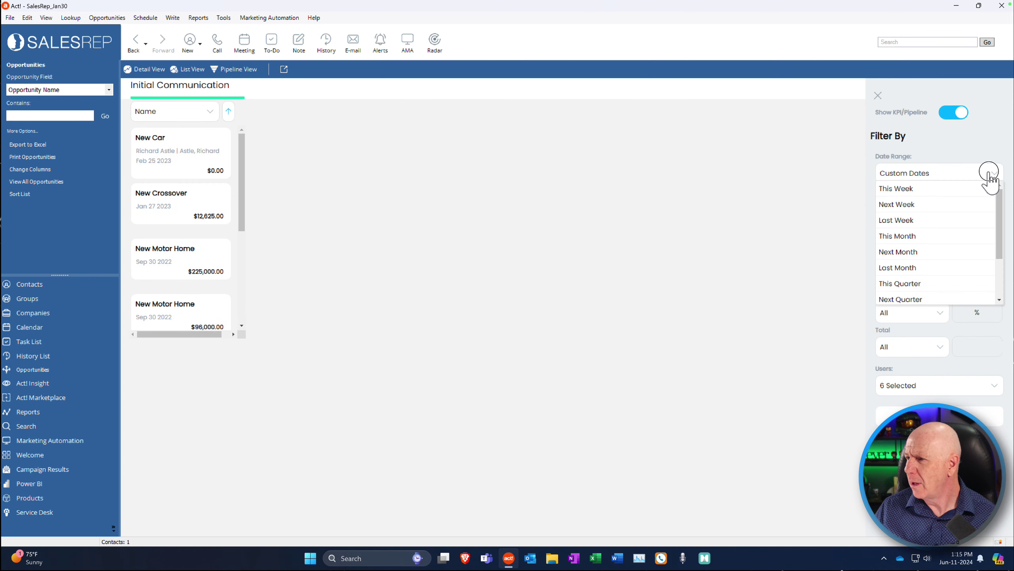
pyautogui.click(989, 172)
pyautogui.click(989, 175)
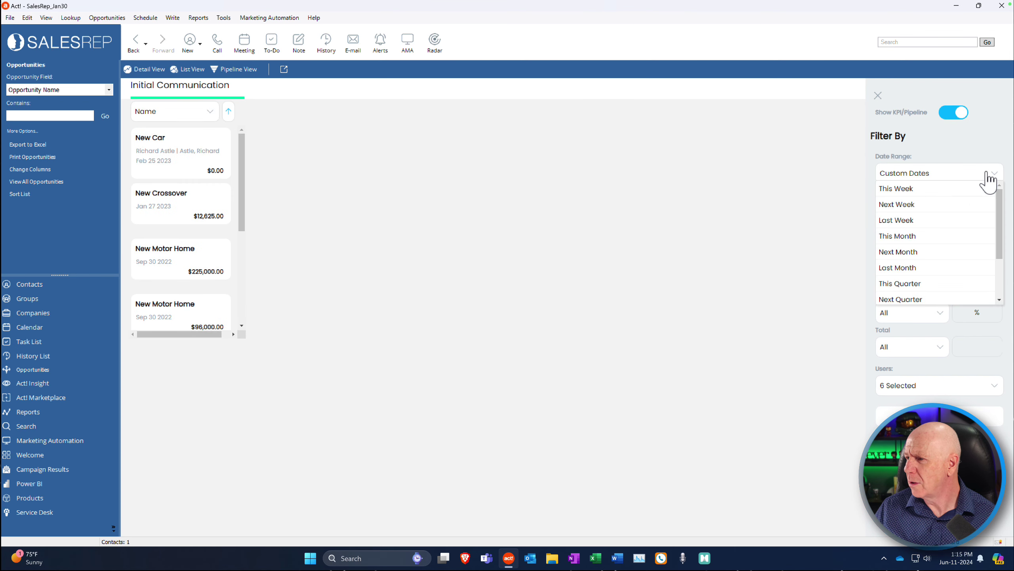
pyautogui.click(983, 153)
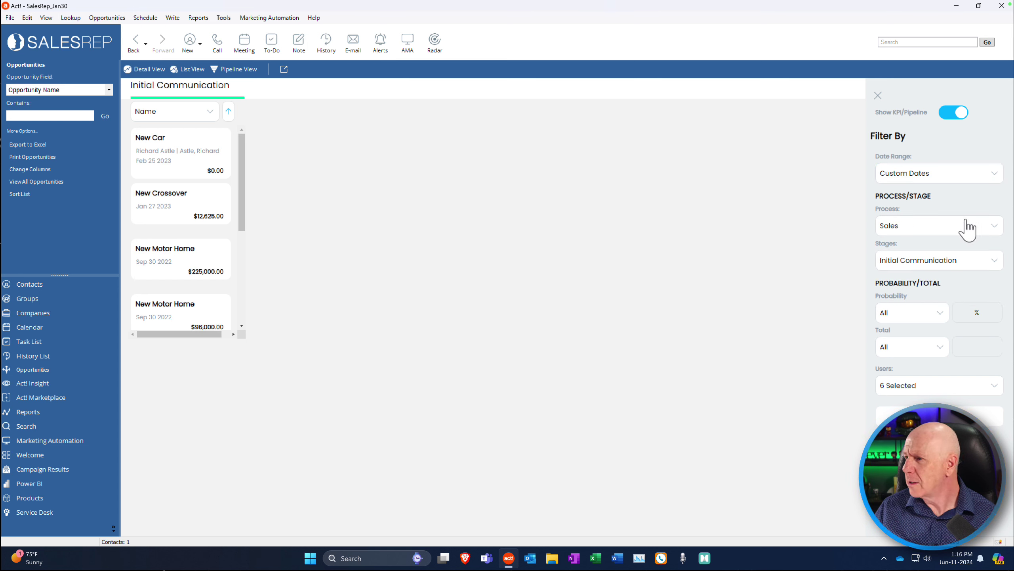
# Step: Set the pipeline's process filter to Sales Funnel
pyautogui.click(987, 228)
pyautogui.click(989, 231)
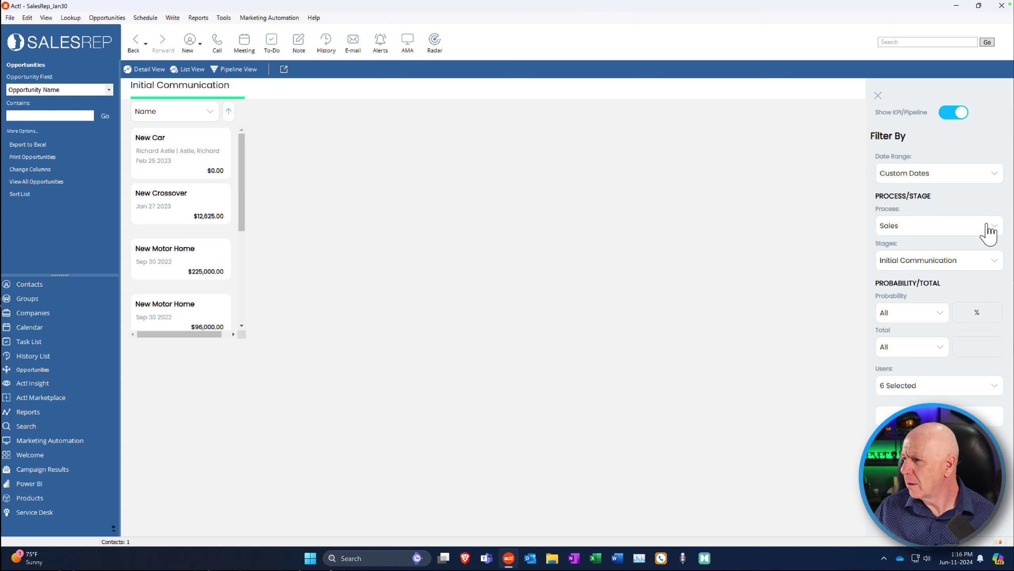
pyautogui.click(990, 229)
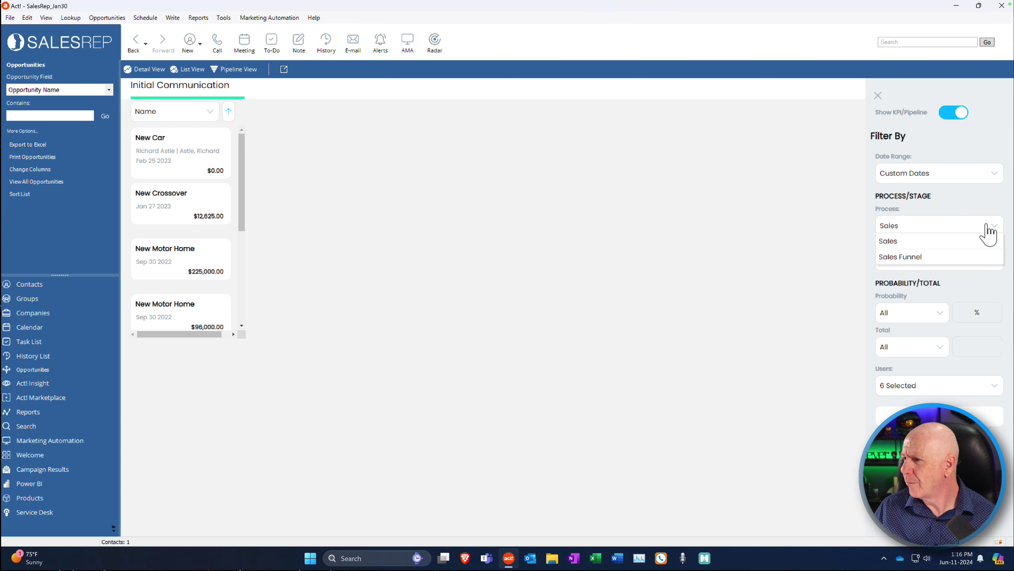
pyautogui.click(914, 258)
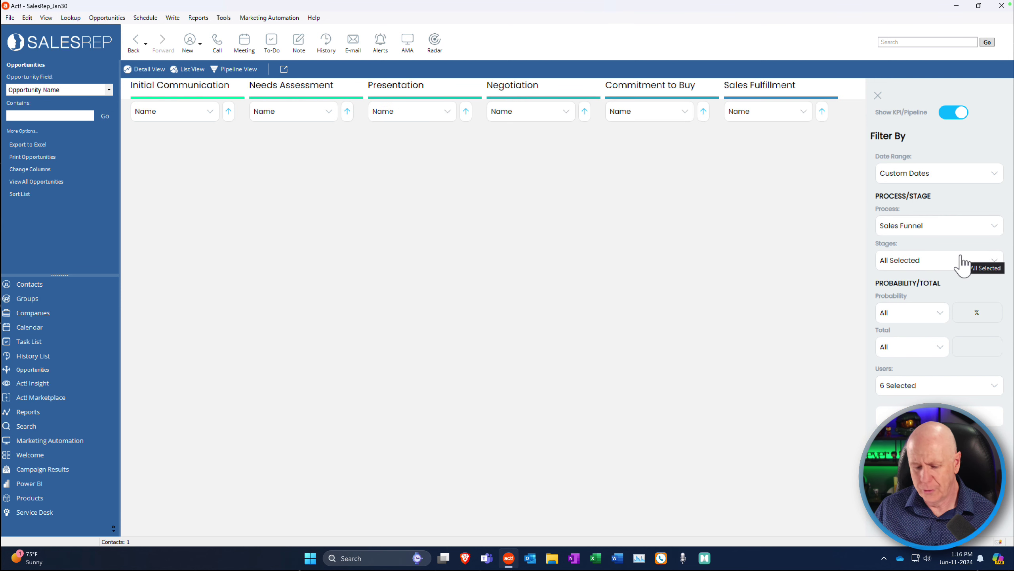
# Step: Switch the pipeline's process filter back to Sales
pyautogui.click(962, 262)
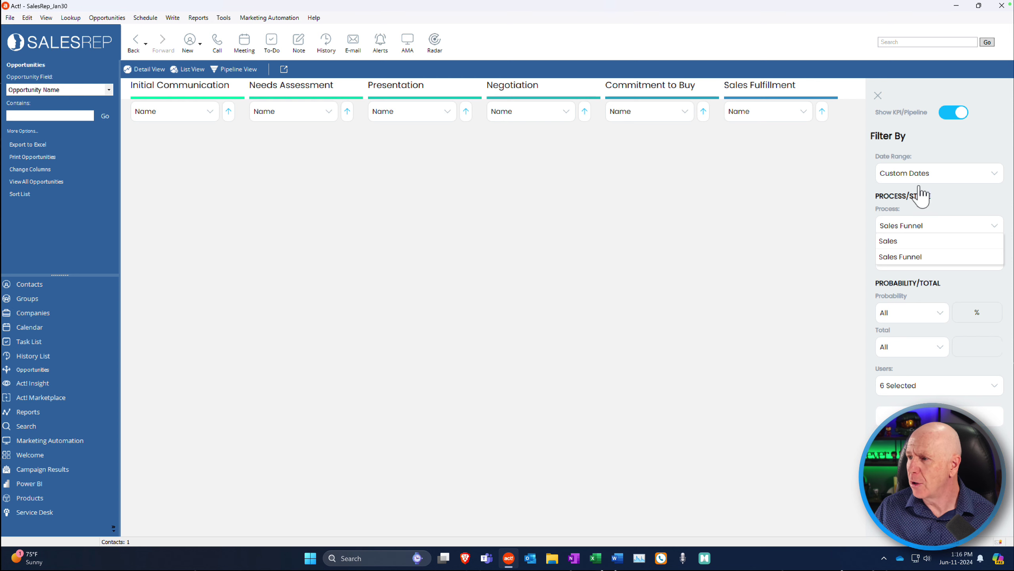
pyautogui.click(984, 227)
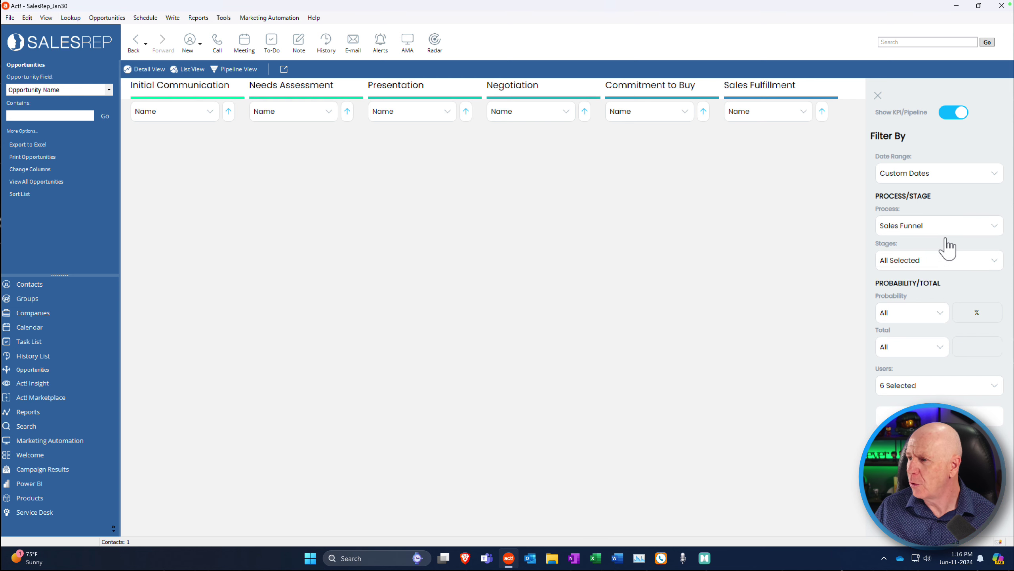
pyautogui.click(950, 232)
pyautogui.click(905, 244)
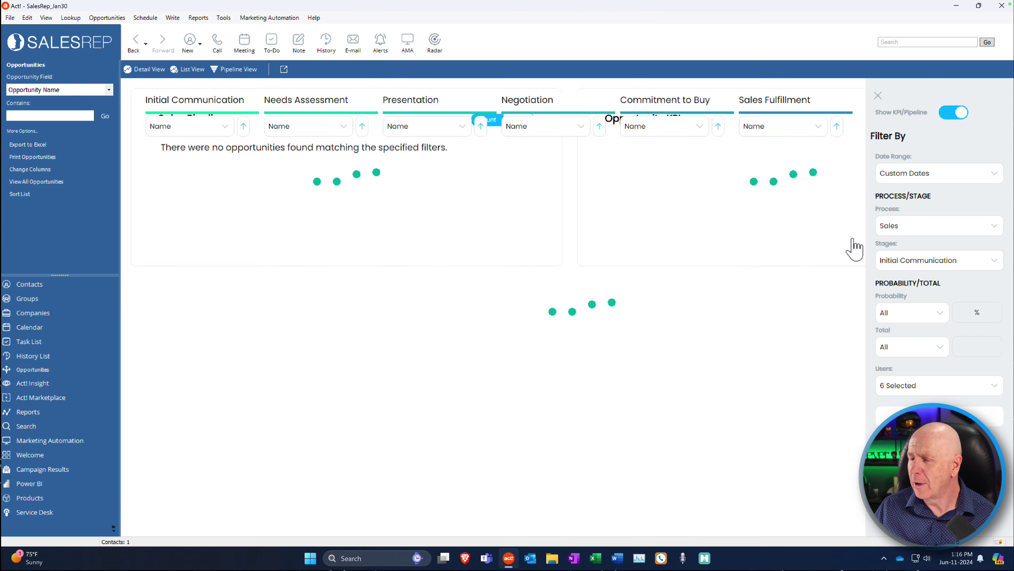
# Step: Review the opportunity cards in the Initial Communication stage and return to the opportunities list
pyautogui.moveTo(189, 151)
pyautogui.mouseDown()
pyautogui.moveTo(385, 162)
pyautogui.moveTo(172, 145)
pyautogui.mouseUp()
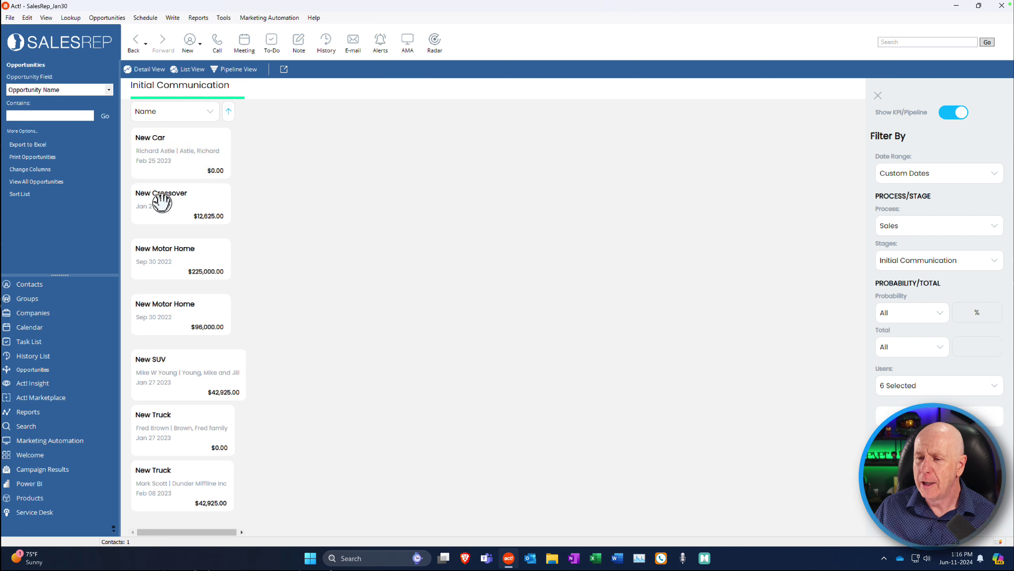
pyautogui.moveTo(174, 197)
pyautogui.mouseDown()
pyautogui.moveTo(347, 159)
pyautogui.moveTo(602, 172)
pyautogui.moveTo(813, 151)
pyautogui.moveTo(439, 195)
pyautogui.moveTo(174, 208)
pyautogui.mouseUp()
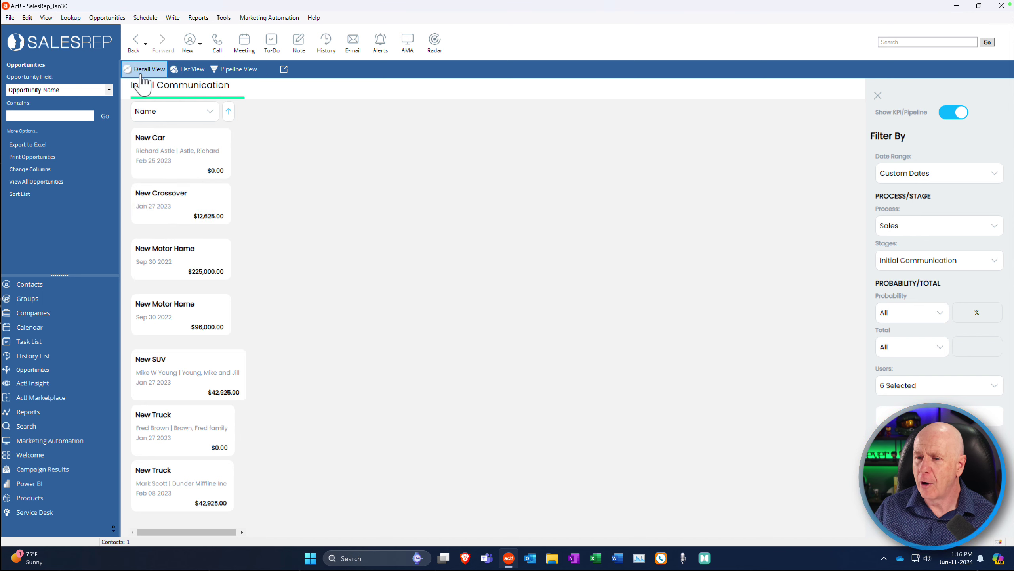
pyautogui.click(187, 69)
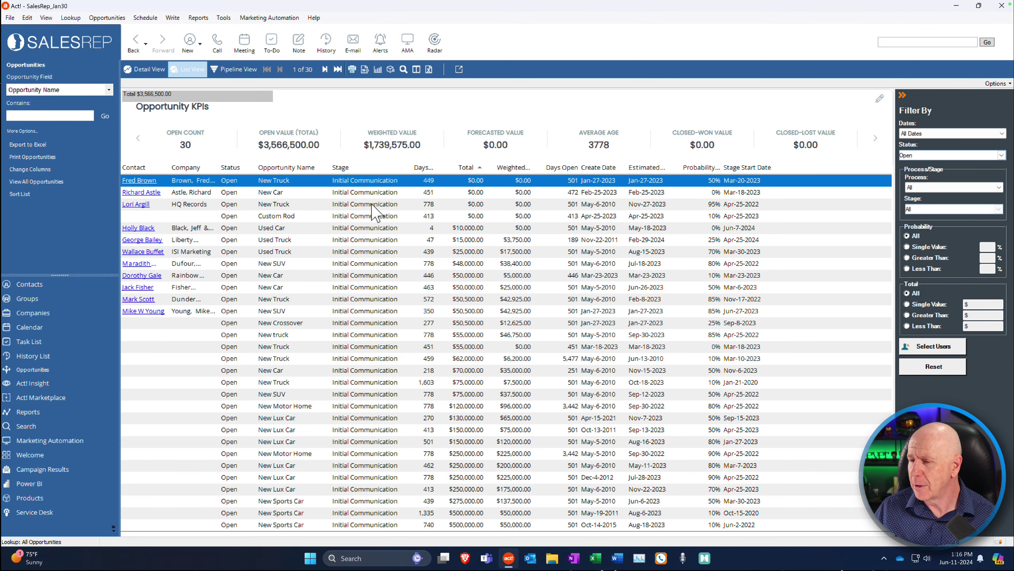
pyautogui.moveTo(351, 203)
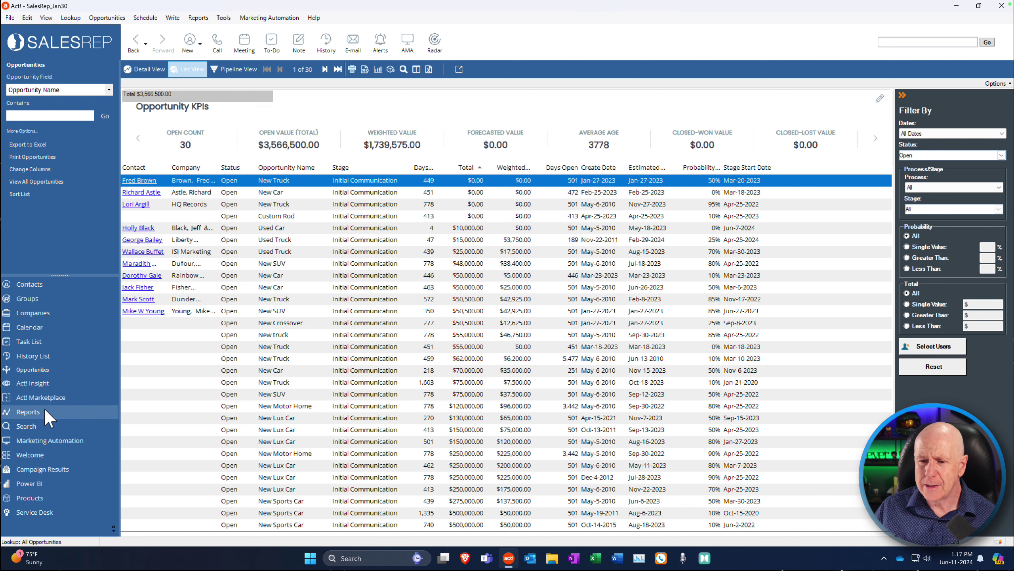
# Step: Open the May Newsletter 2024 campaign in Marketing Automation and view the statistics of its email step
pyautogui.click(48, 440)
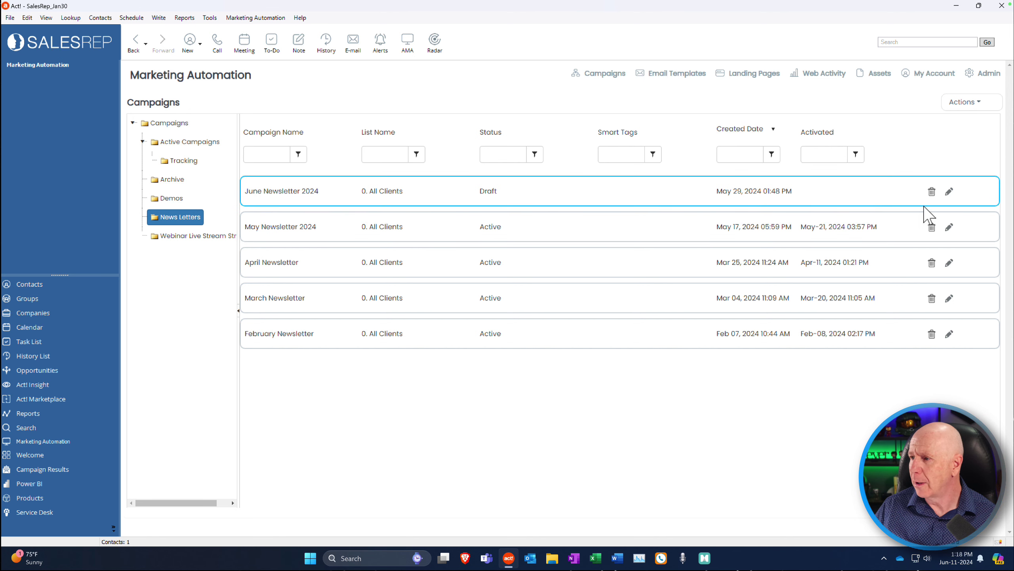
pyautogui.click(950, 228)
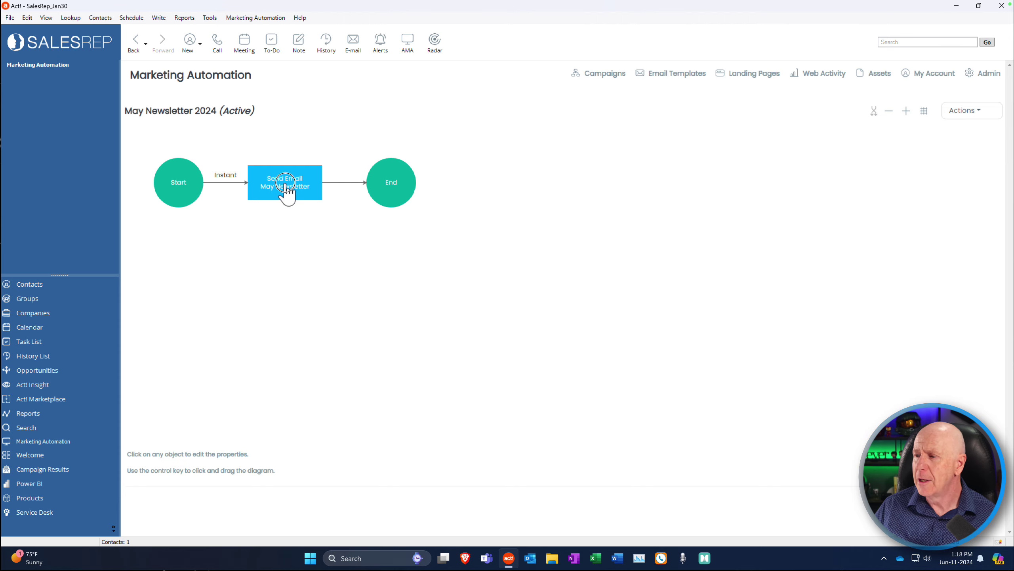
pyautogui.click(286, 185)
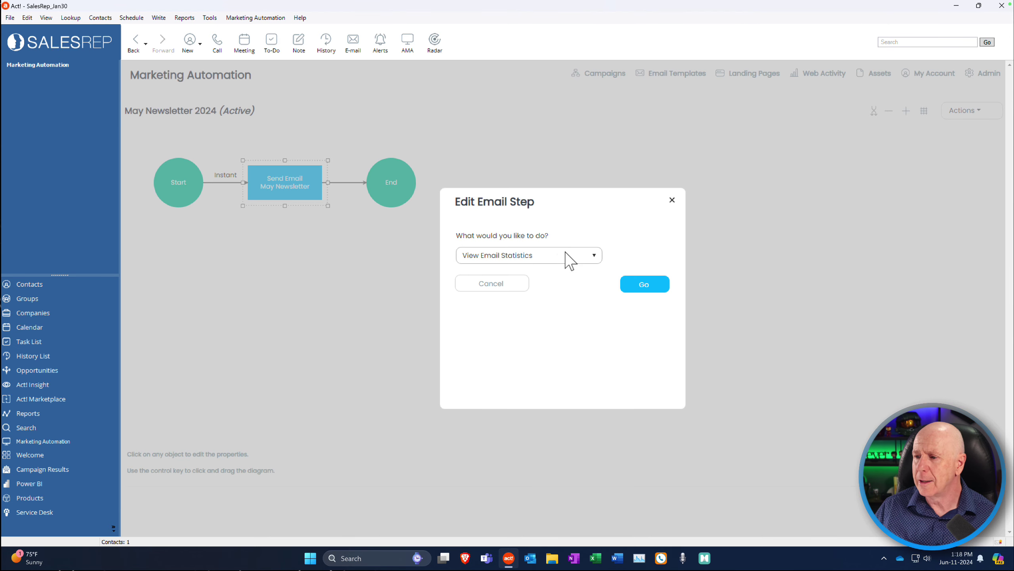
pyautogui.click(655, 290)
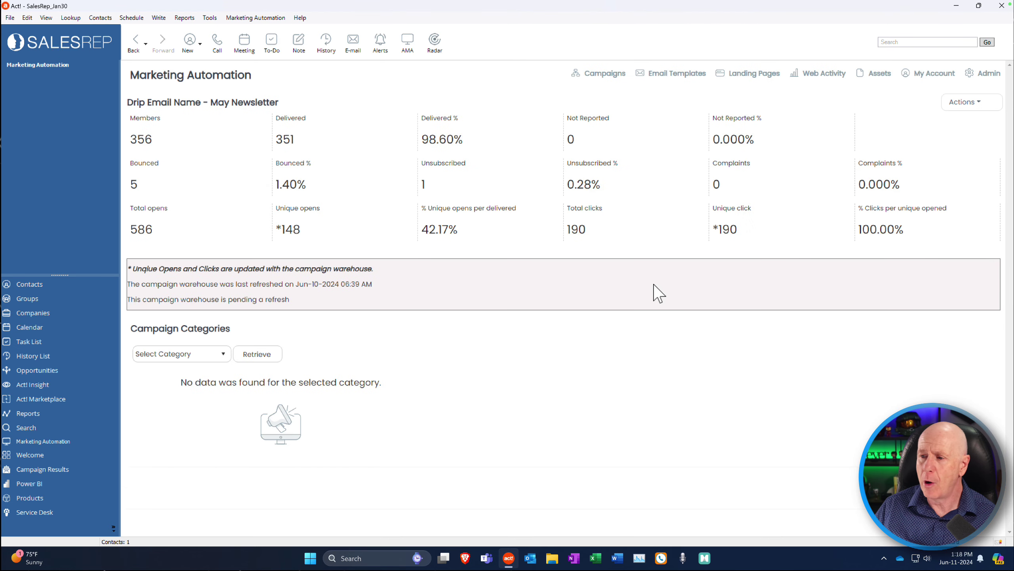
# Step: Return to the May Newsletter 2024 campaign diagram and open its email step with Edit Email Content to review the newsletter
pyautogui.click(964, 96)
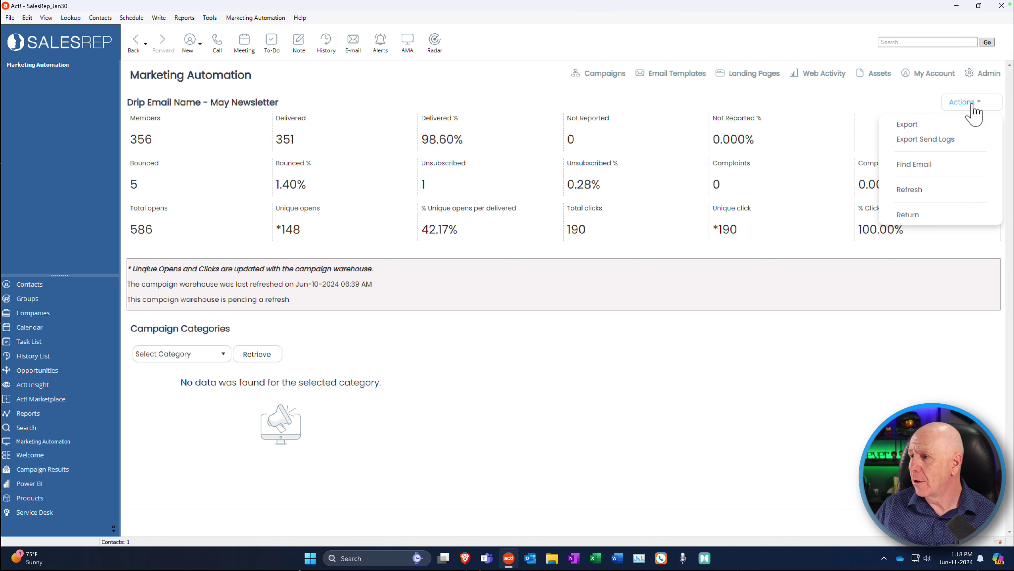
pyautogui.click(918, 219)
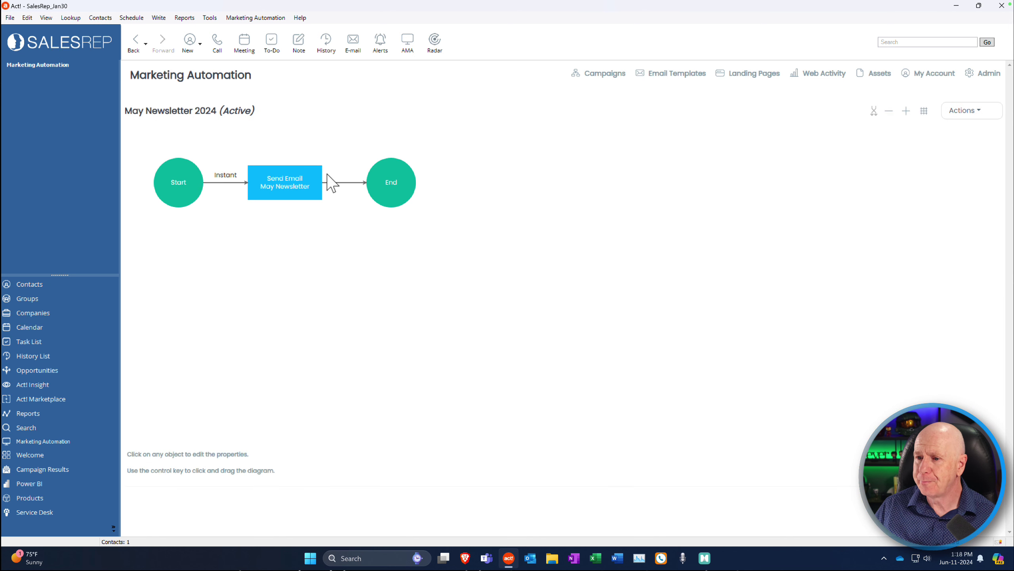
pyautogui.click(301, 181)
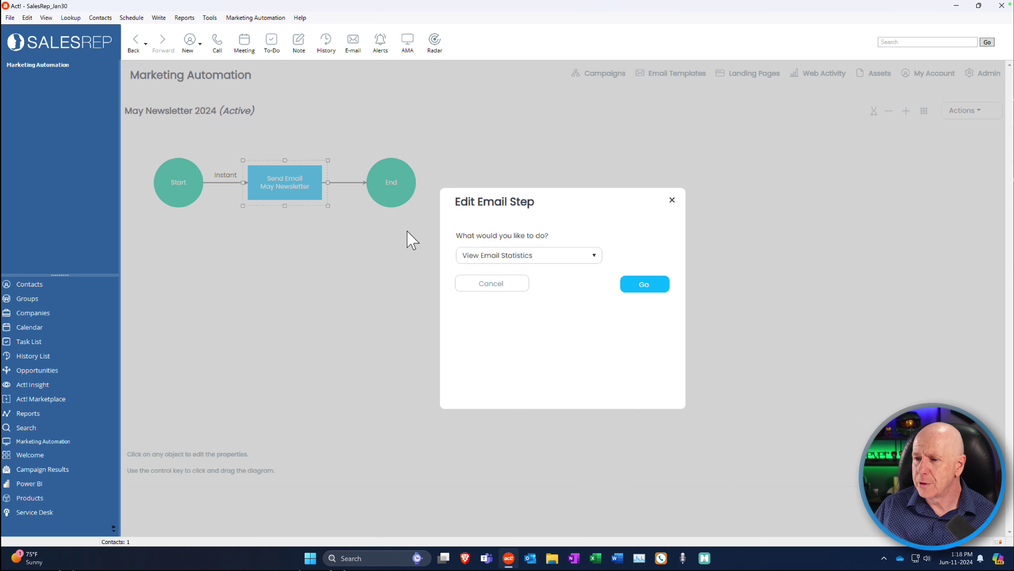
pyautogui.click(546, 258)
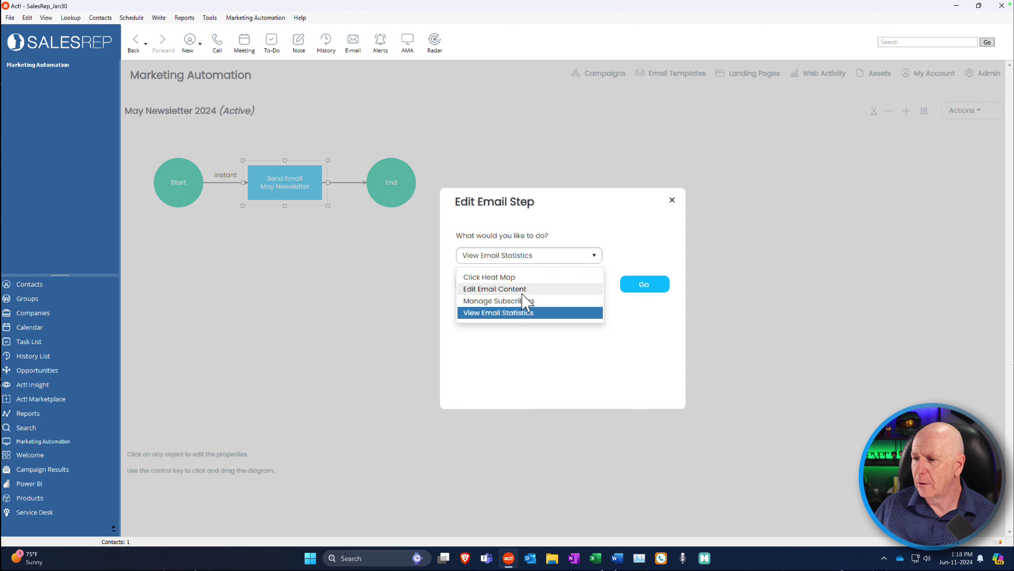
pyautogui.click(520, 289)
pyautogui.click(645, 284)
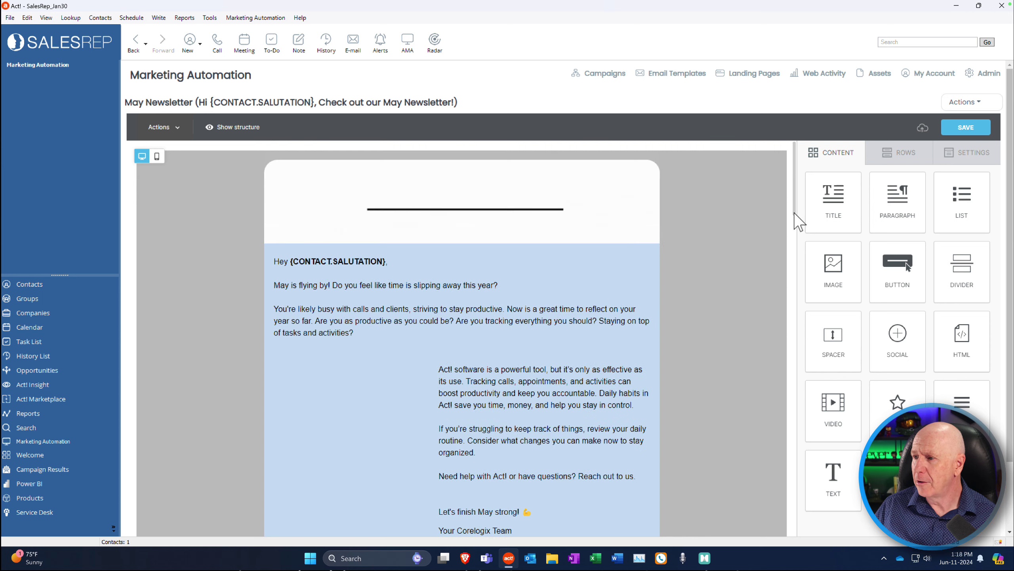
pyautogui.moveTo(795, 207); pyautogui.dragTo(832, 164)
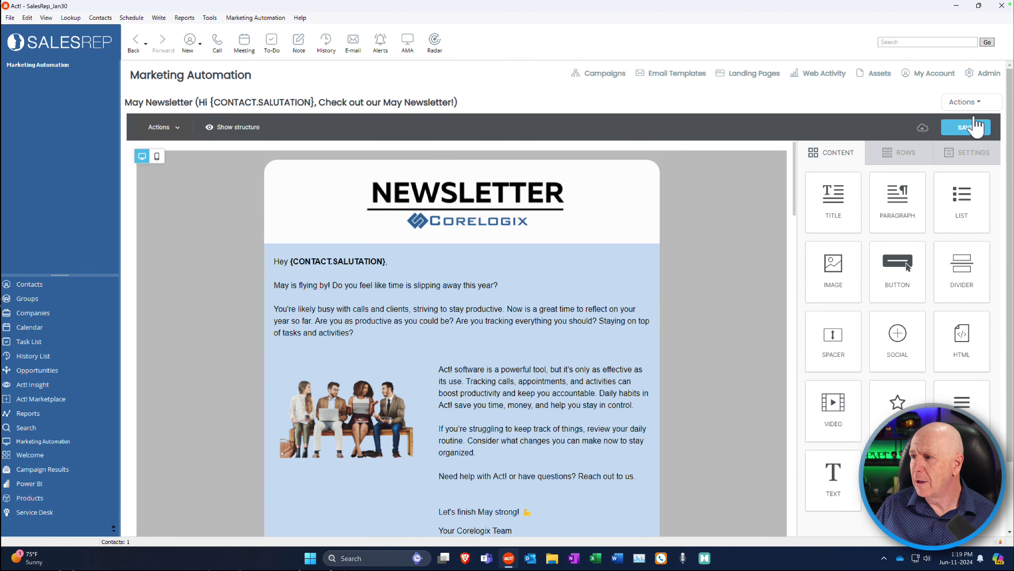